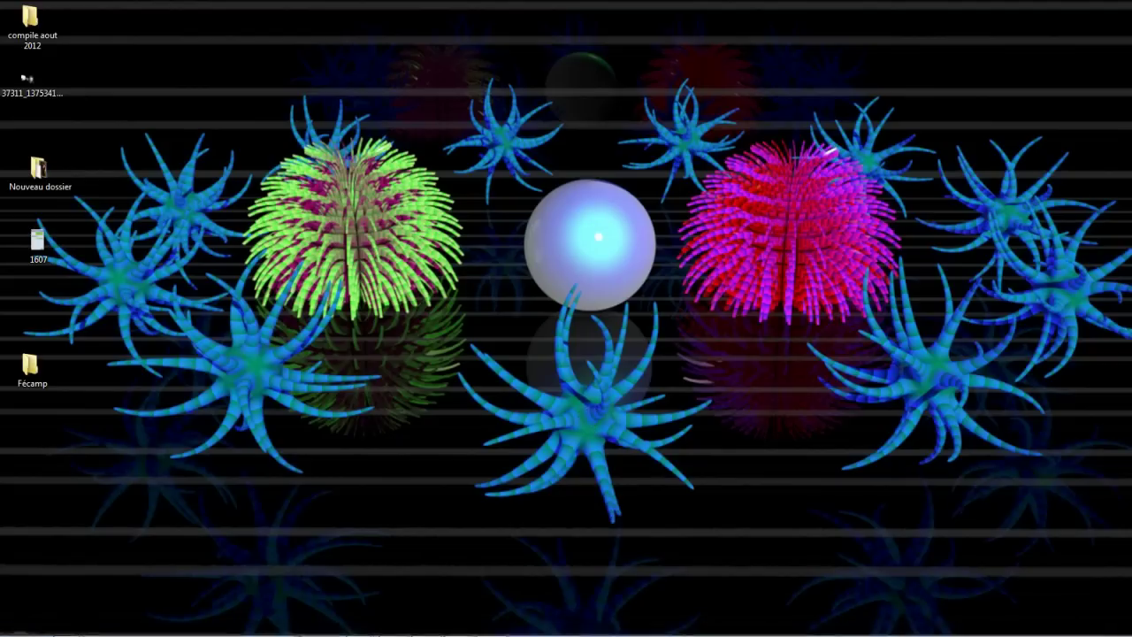
Step: Show the grouped Opera taskbar list of the three open YouTube windows
{"action": "left_click", "coordinate": [360, 624]}
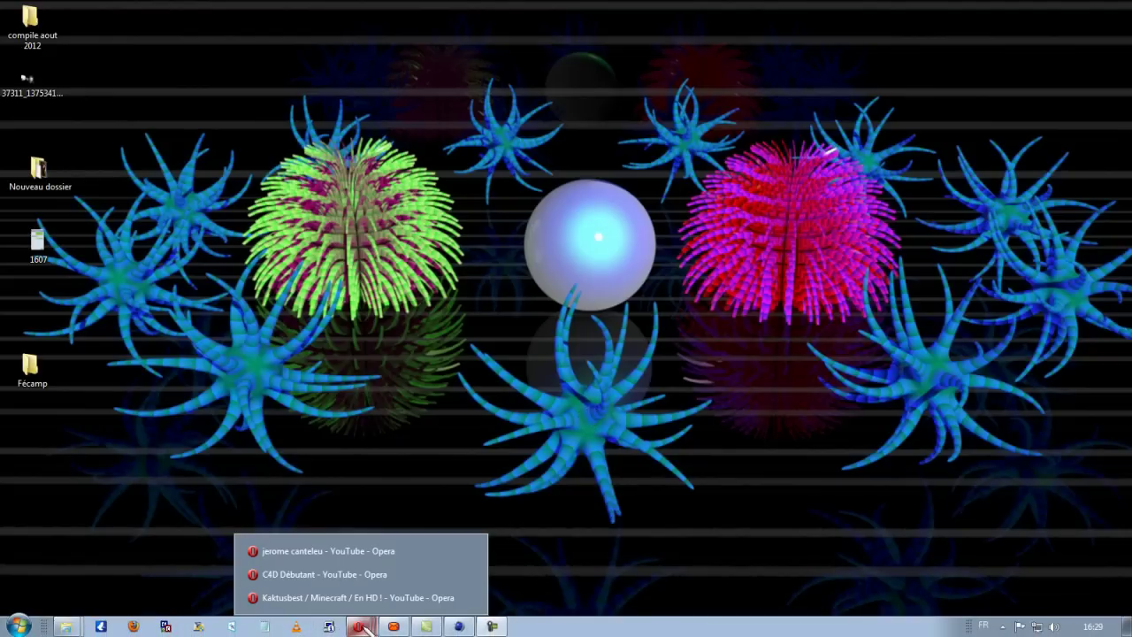
Step: Bring the Kaktusbest channel window forward, browse its Vidéos grid, then minimize it
{"action": "left_click", "coordinate": [359, 598]}
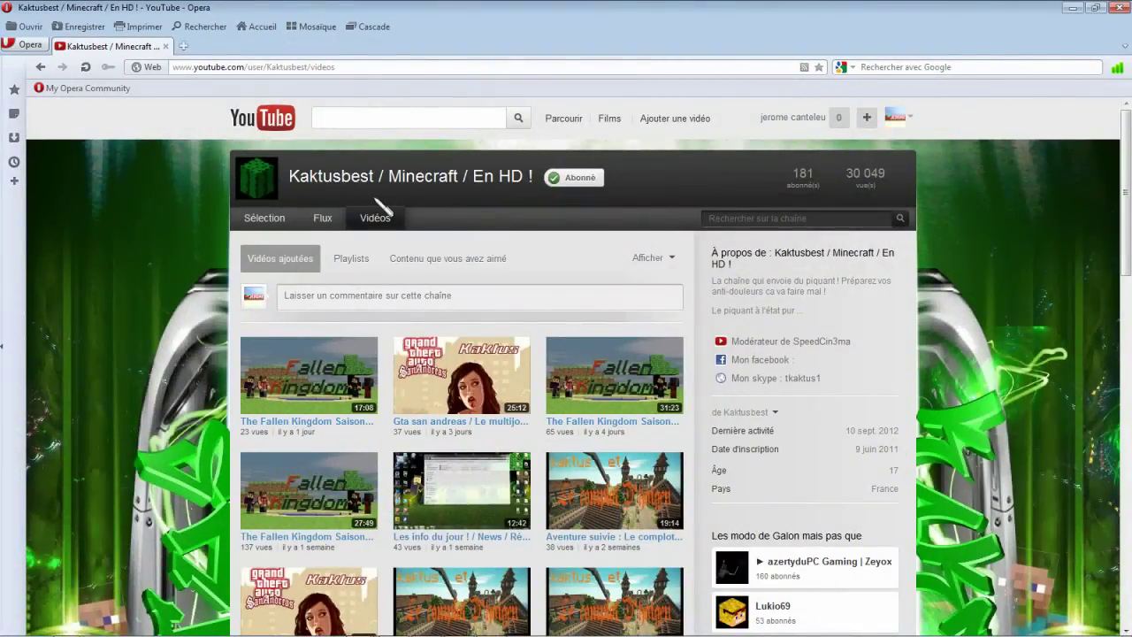
{"action": "scroll", "coordinate": [609, 237], "scroll_direction": "down", "scroll_amount": 2}
{"action": "scroll", "coordinate": [619, 247], "scroll_direction": "down", "scroll_amount": 3}
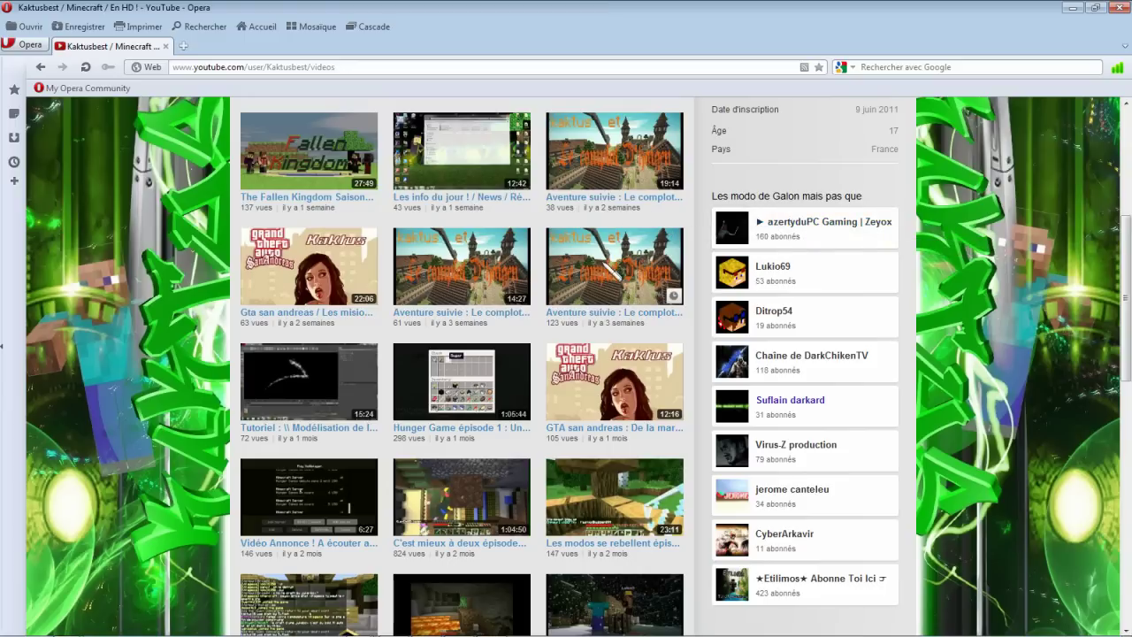
{"action": "mouse_move", "coordinate": [308, 381]}
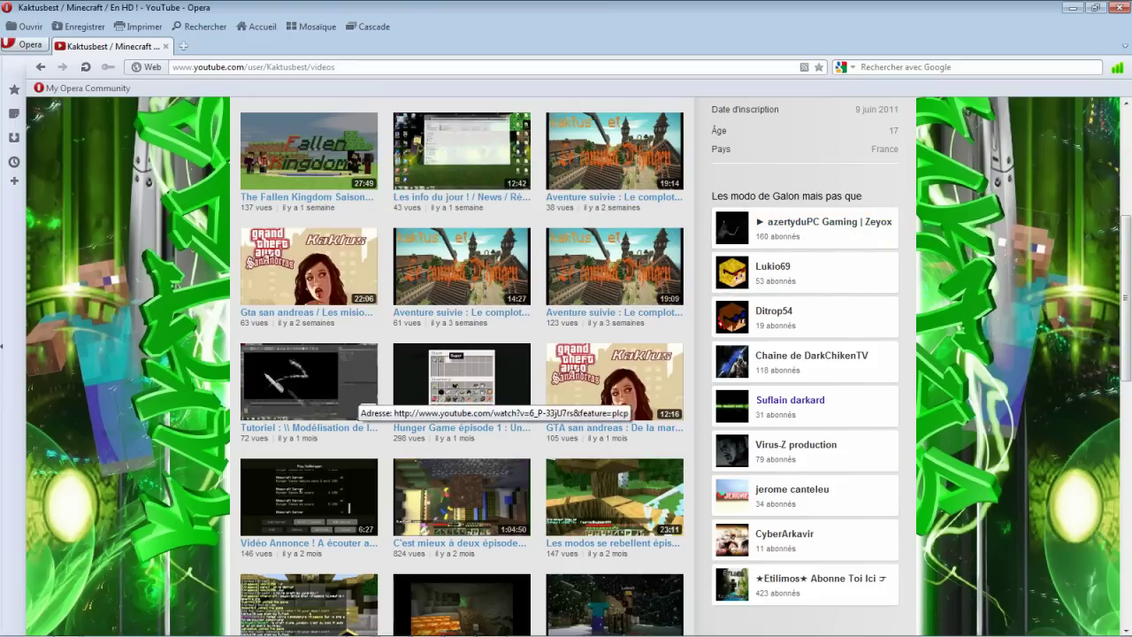
{"action": "scroll", "coordinate": [332, 371], "scroll_direction": "up", "scroll_amount": 5}
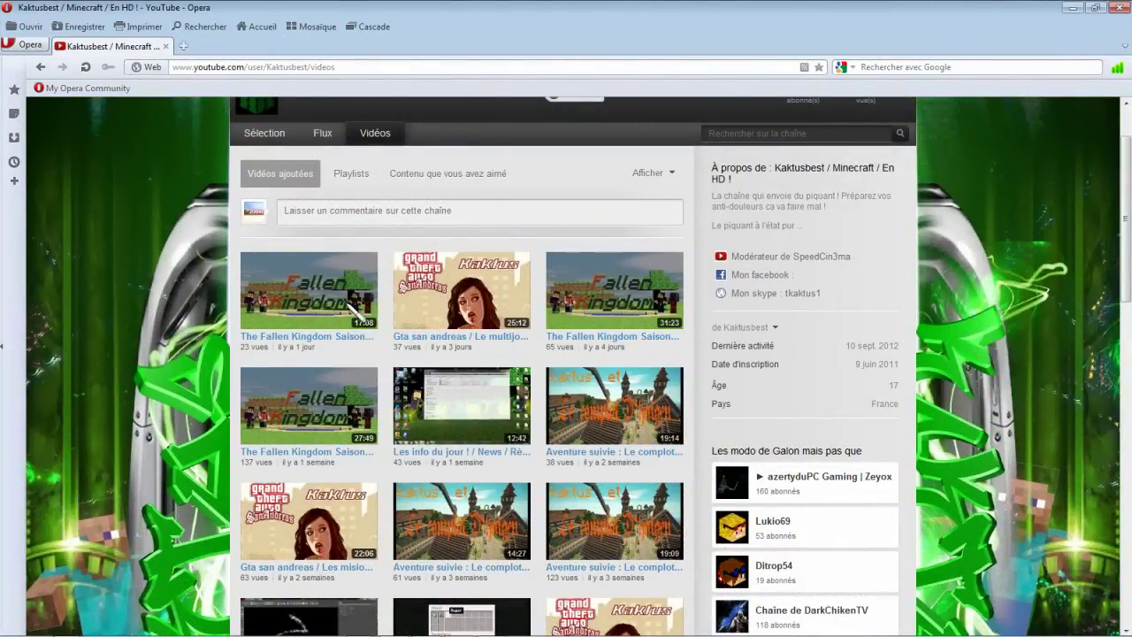
{"action": "scroll", "coordinate": [460, 370], "scroll_direction": "down", "scroll_amount": 2}
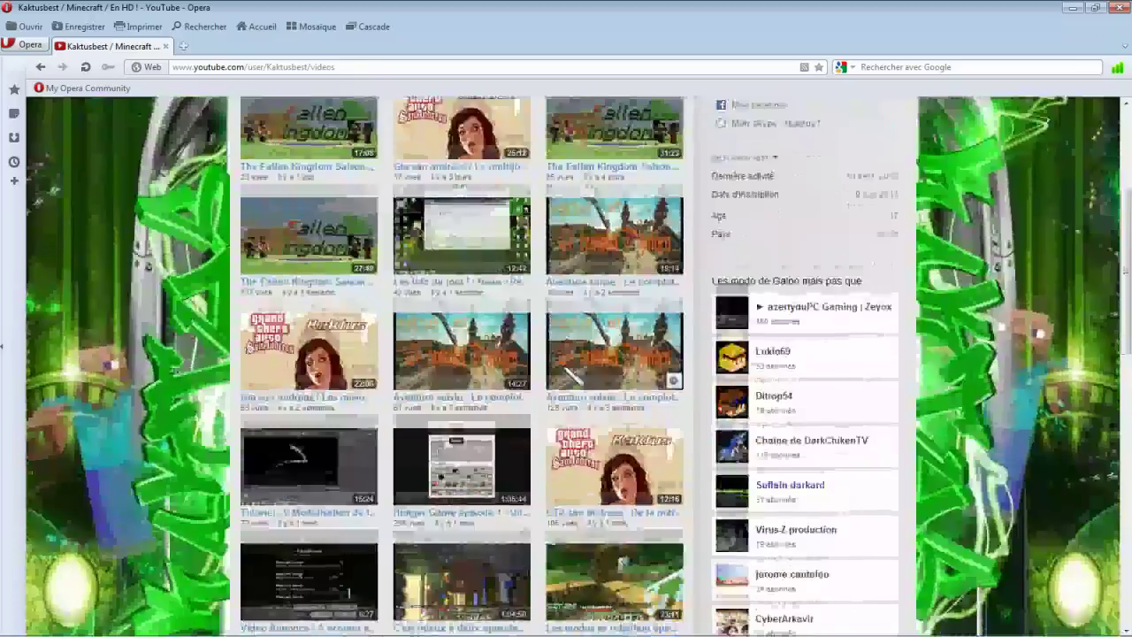
{"action": "scroll", "coordinate": [531, 368], "scroll_direction": "down", "scroll_amount": 3}
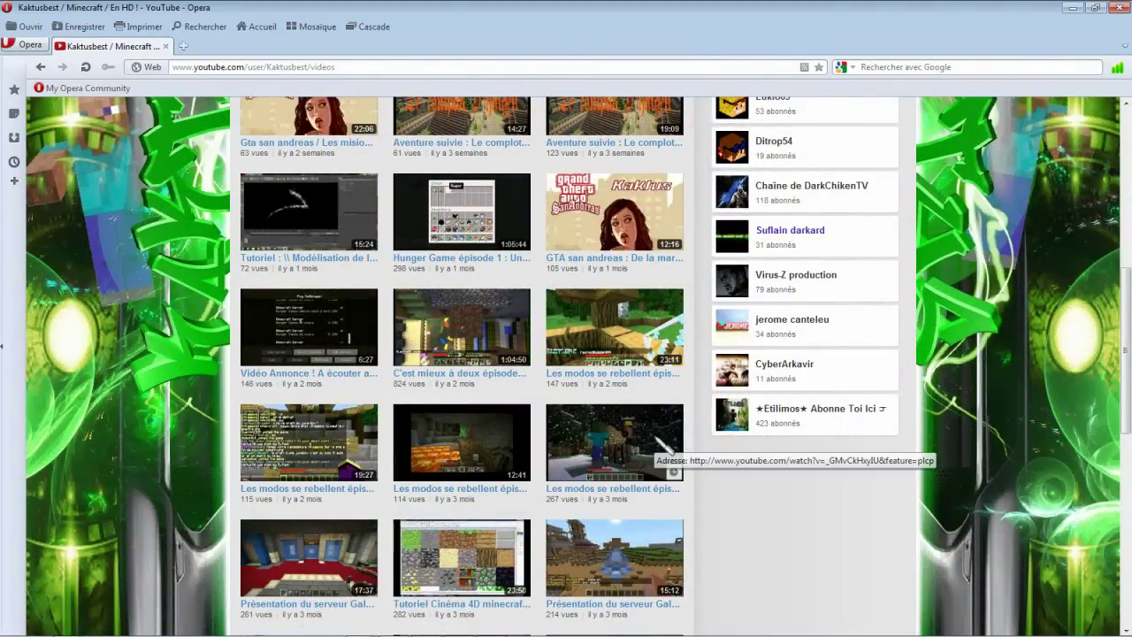
{"action": "scroll", "coordinate": [669, 431], "scroll_direction": "up", "scroll_amount": 3}
{"action": "scroll", "coordinate": [619, 420], "scroll_direction": "down", "scroll_amount": 4}
{"action": "scroll", "coordinate": [531, 402], "scroll_direction": "up", "scroll_amount": 1}
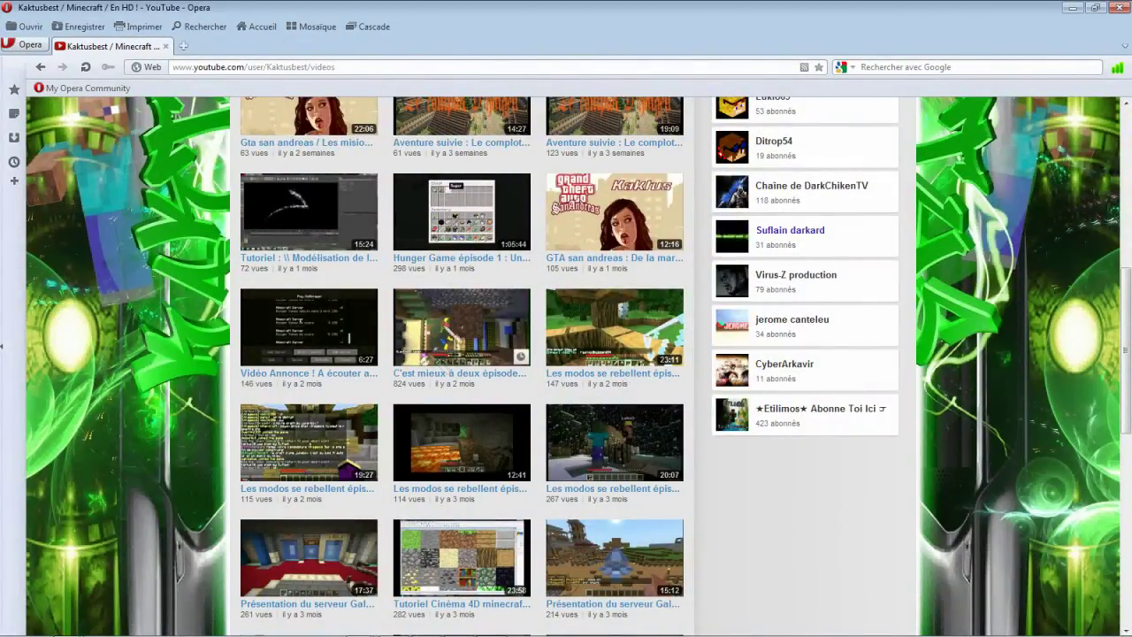
{"action": "mouse_move", "coordinate": [461, 326]}
{"action": "scroll", "coordinate": [470, 351], "scroll_direction": "up", "scroll_amount": 5}
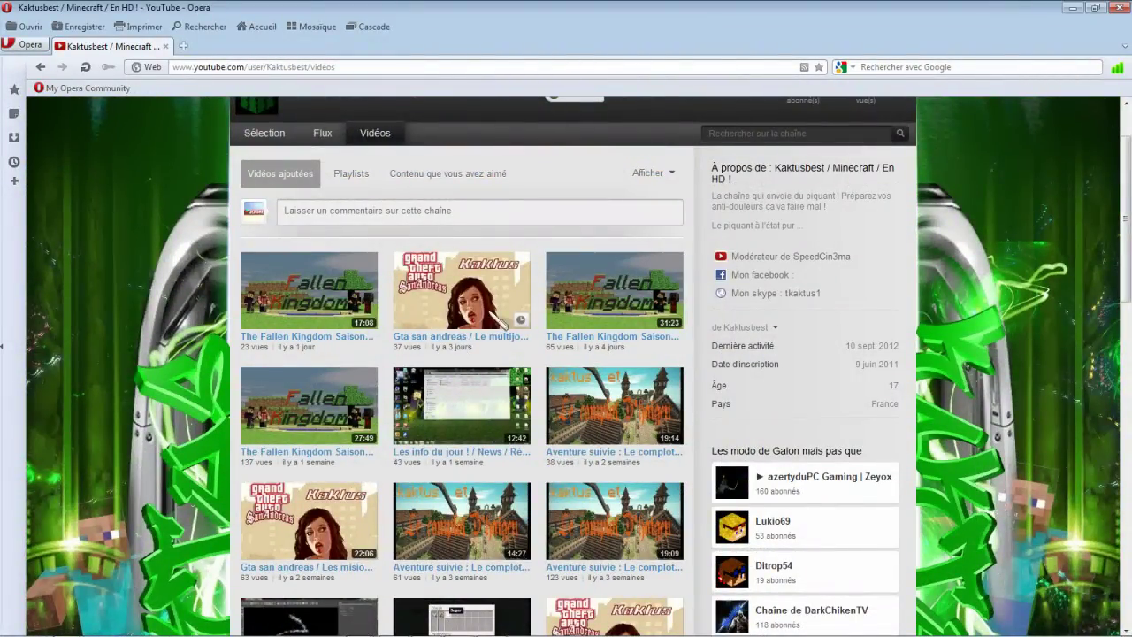
{"action": "scroll", "coordinate": [530, 318], "scroll_direction": "up", "scroll_amount": 2}
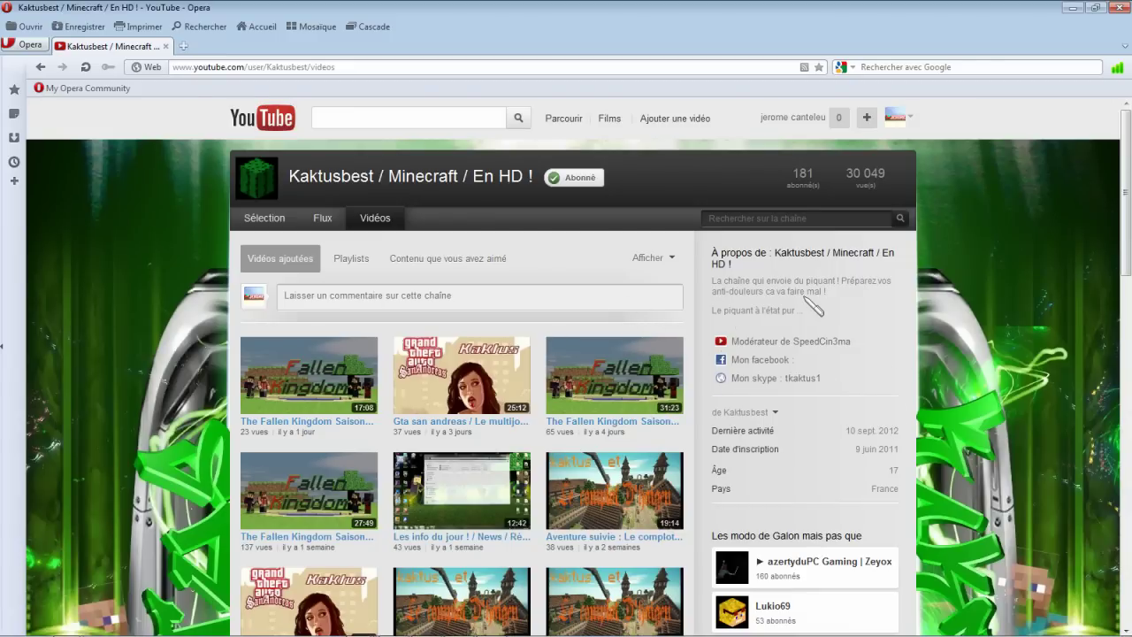
{"action": "left_click", "coordinate": [1072, 7]}
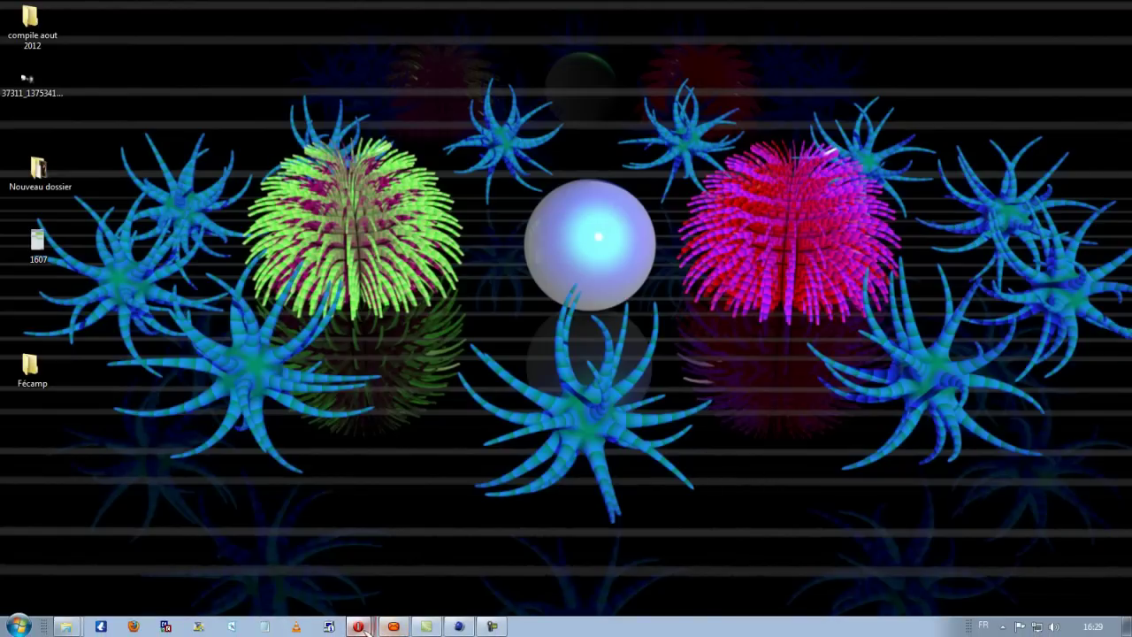
Step: Bring the C4D Débutant channel window to the front and maximize it
{"action": "left_click", "coordinate": [365, 629]}
{"action": "left_click", "coordinate": [374, 574]}
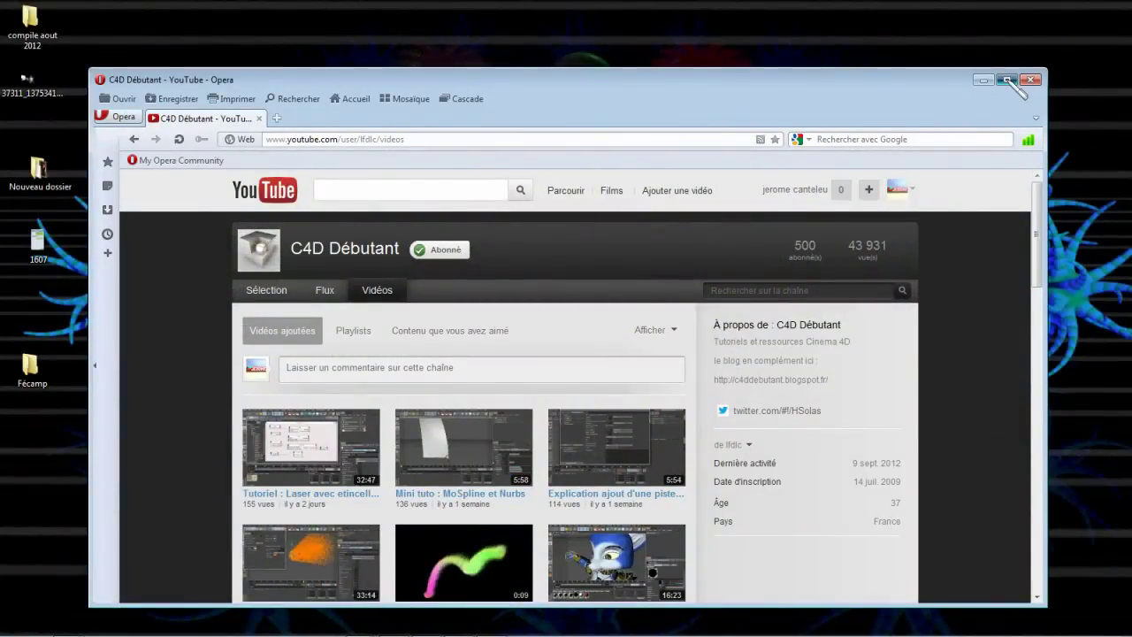
{"action": "left_click", "coordinate": [1006, 80]}
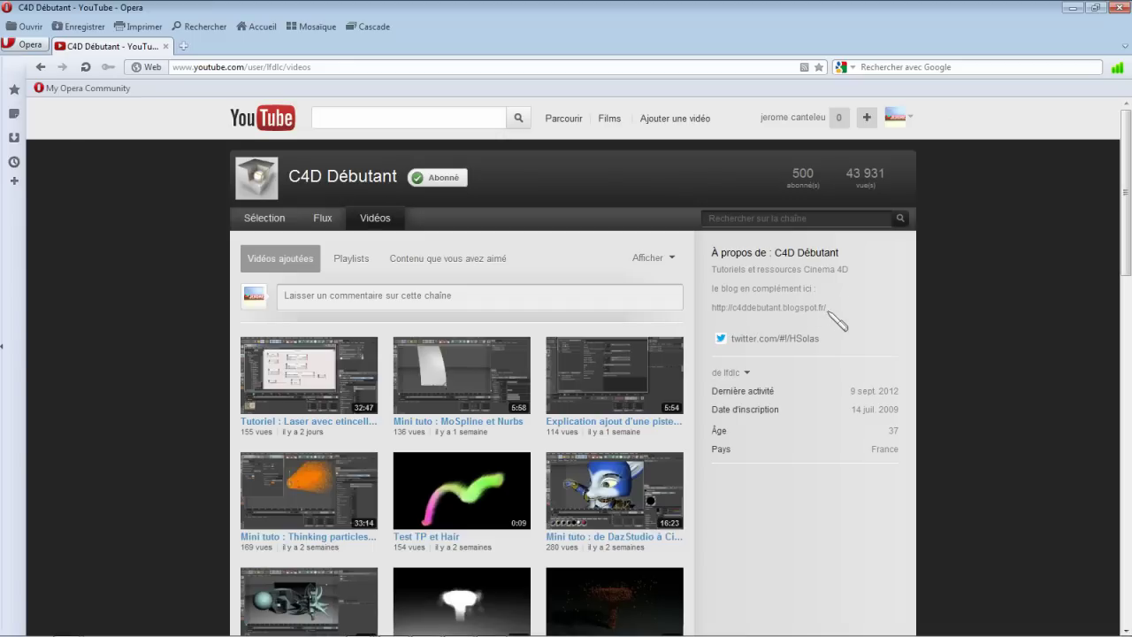
{"action": "scroll", "coordinate": [682, 362], "scroll_direction": "down", "scroll_amount": 3}
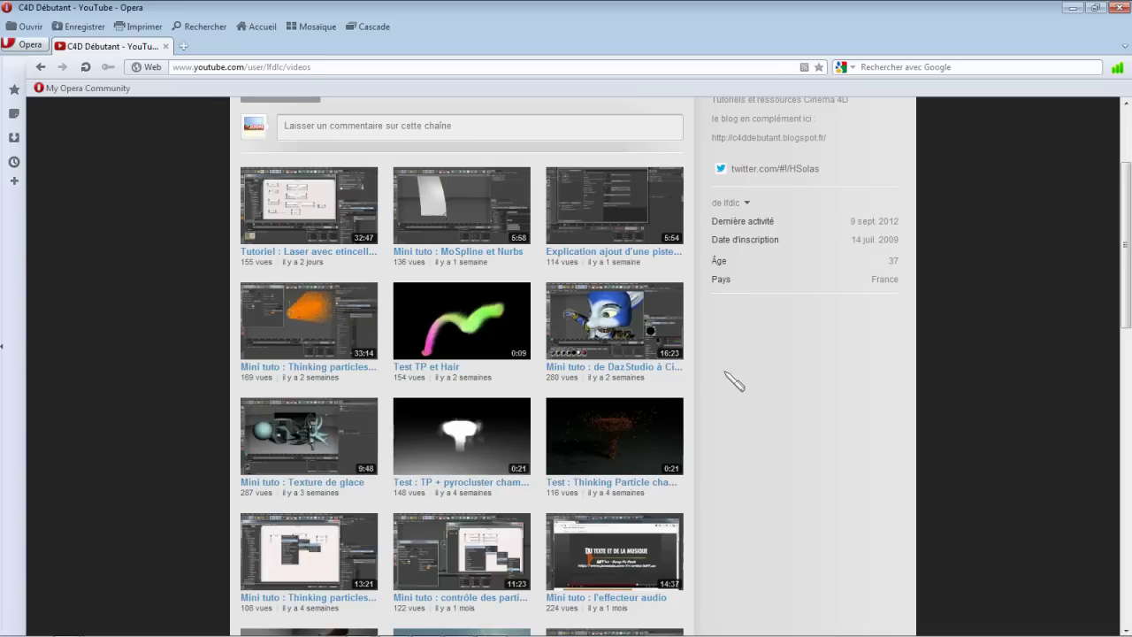
{"action": "scroll", "coordinate": [729, 404], "scroll_direction": "down", "scroll_amount": 2}
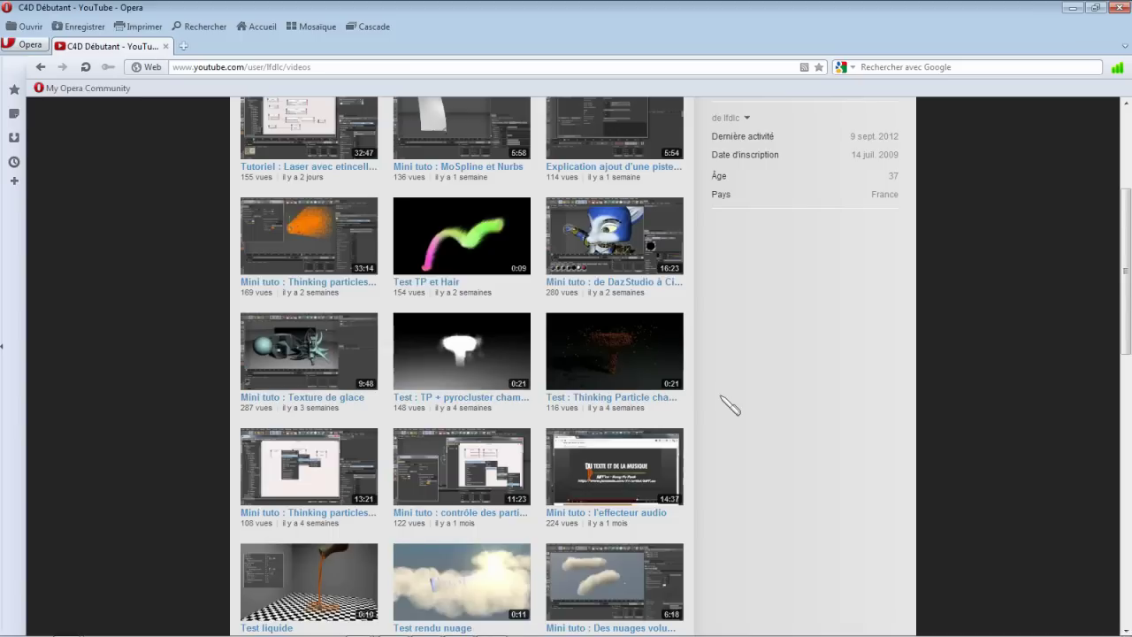
{"action": "scroll", "coordinate": [729, 405], "scroll_direction": "down", "scroll_amount": 2}
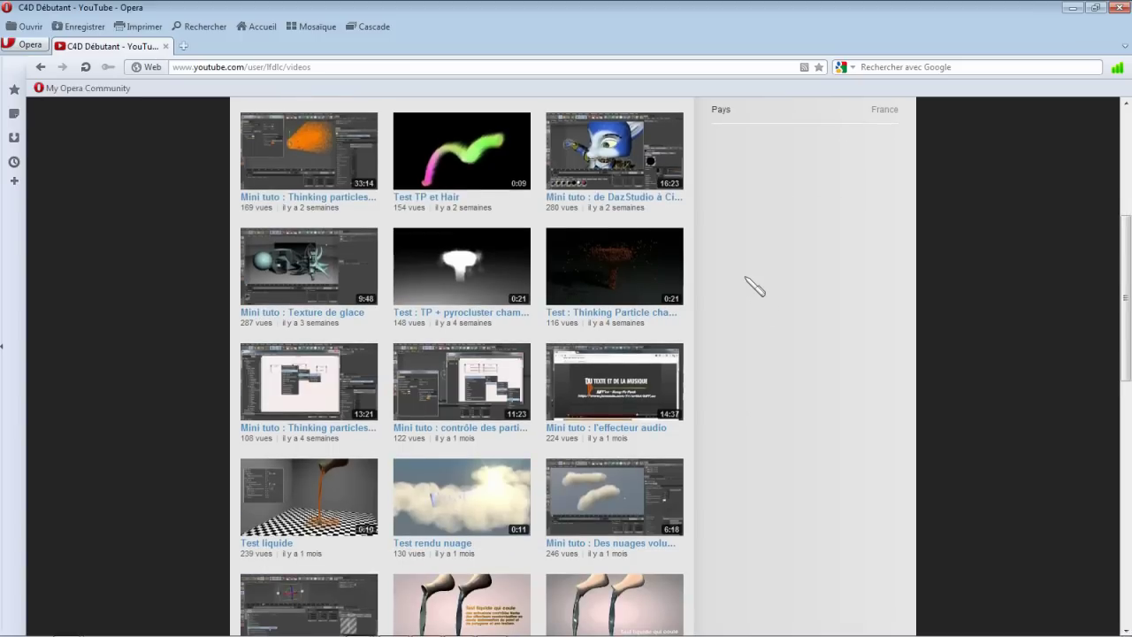
{"action": "scroll", "coordinate": [745, 278], "scroll_direction": "up", "scroll_amount": 2}
{"action": "scroll", "coordinate": [746, 283], "scroll_direction": "up", "scroll_amount": 2}
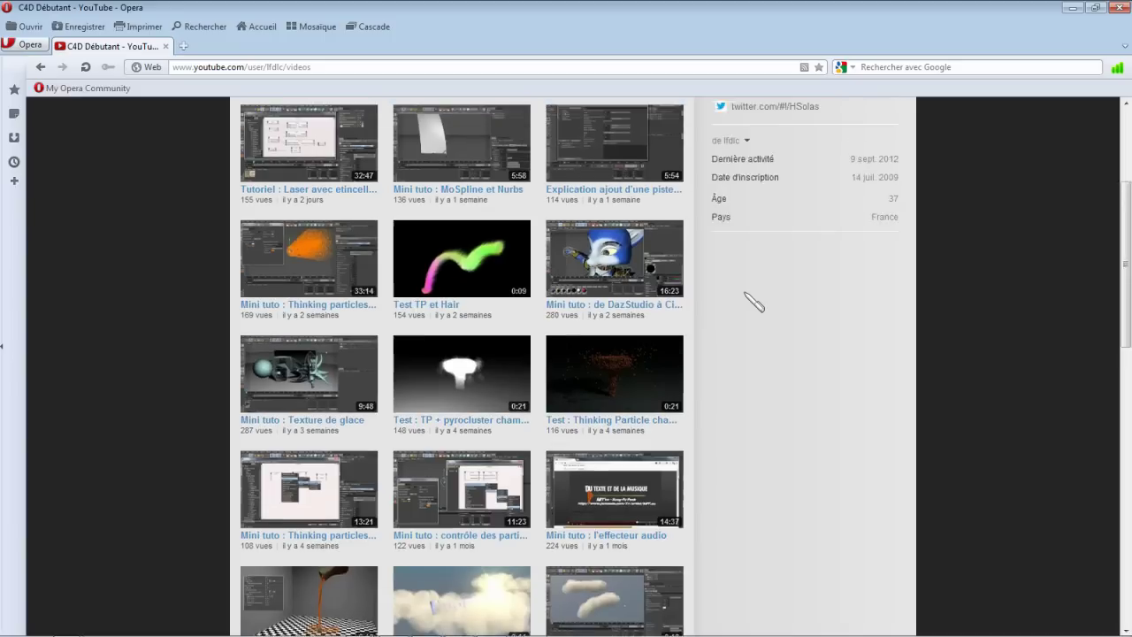
{"action": "scroll", "coordinate": [745, 294], "scroll_direction": "down", "scroll_amount": 2}
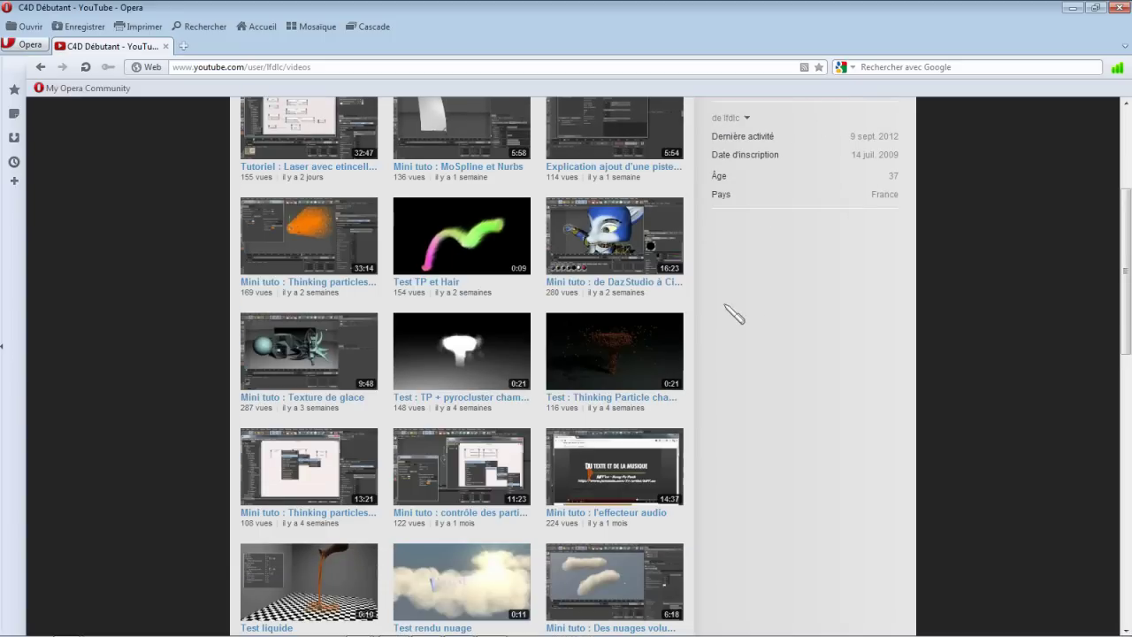
{"action": "scroll", "coordinate": [723, 375], "scroll_direction": "down", "scroll_amount": 5}
{"action": "scroll", "coordinate": [728, 382], "scroll_direction": "down", "scroll_amount": 1}
{"action": "scroll", "coordinate": [728, 382], "scroll_direction": "down", "scroll_amount": 1}
{"action": "scroll", "coordinate": [728, 381], "scroll_direction": "down", "scroll_amount": 2}
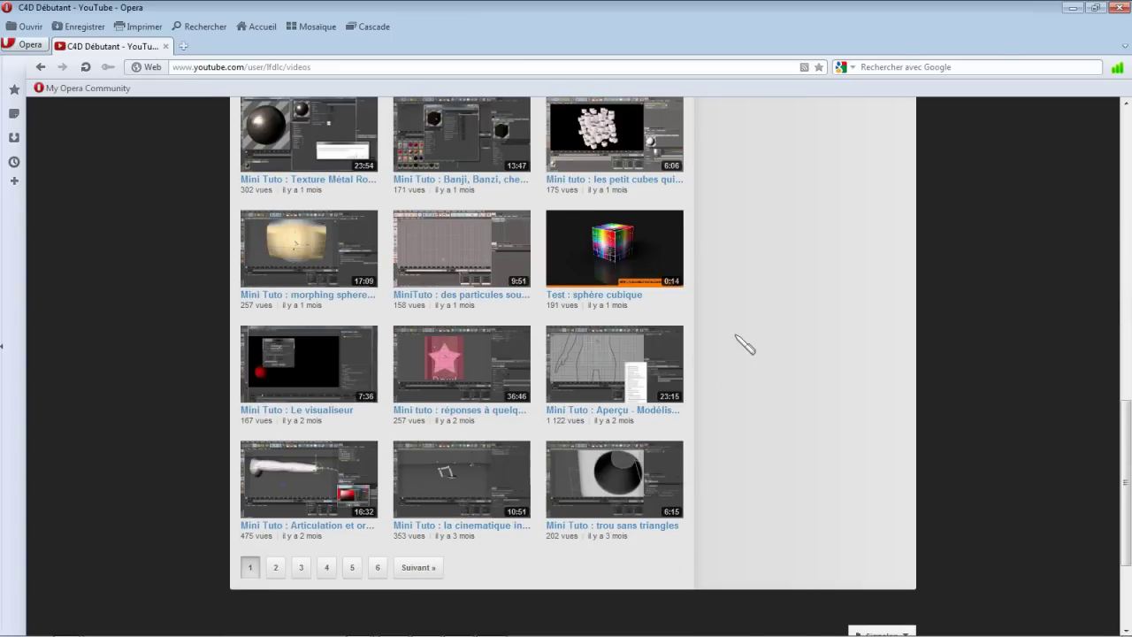
{"action": "scroll", "coordinate": [745, 345], "scroll_direction": "up", "scroll_amount": 5}
{"action": "mouse_move", "coordinate": [613, 381]}
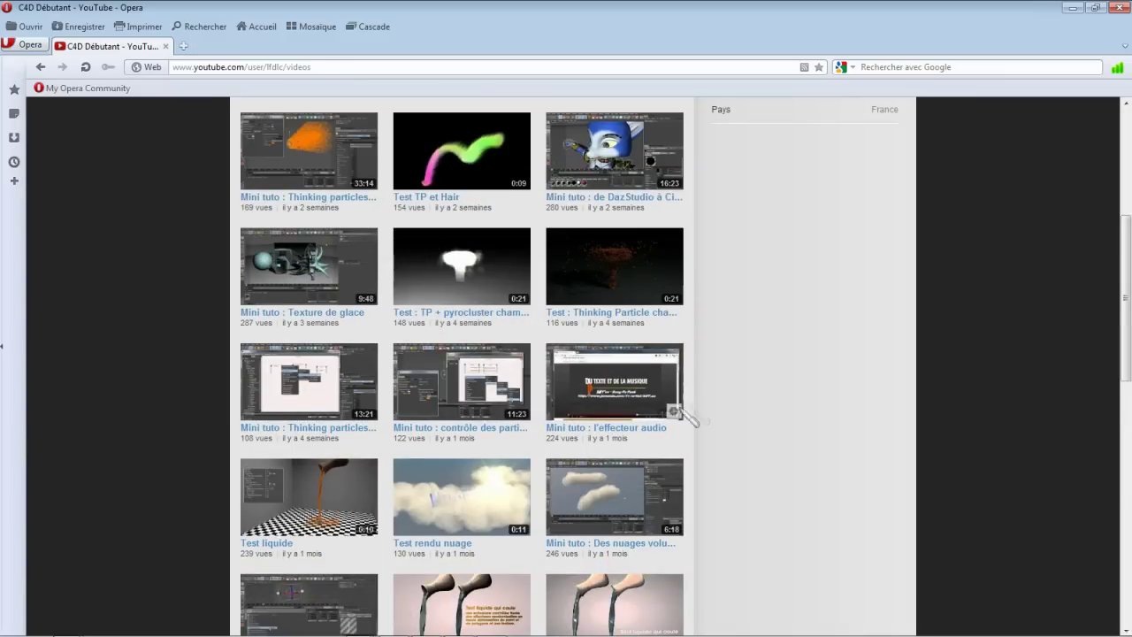
{"action": "scroll", "coordinate": [718, 356], "scroll_direction": "down", "scroll_amount": 3}
{"action": "scroll", "coordinate": [721, 355], "scroll_direction": "down", "scroll_amount": 2}
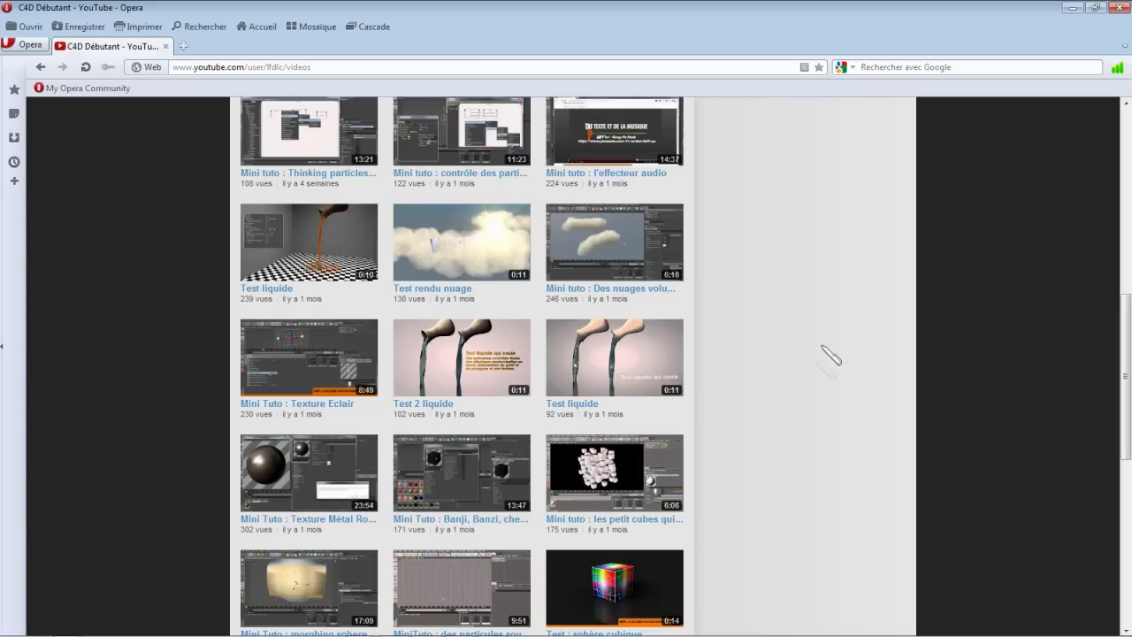
{"action": "scroll", "coordinate": [733, 283], "scroll_direction": "up", "scroll_amount": 5}
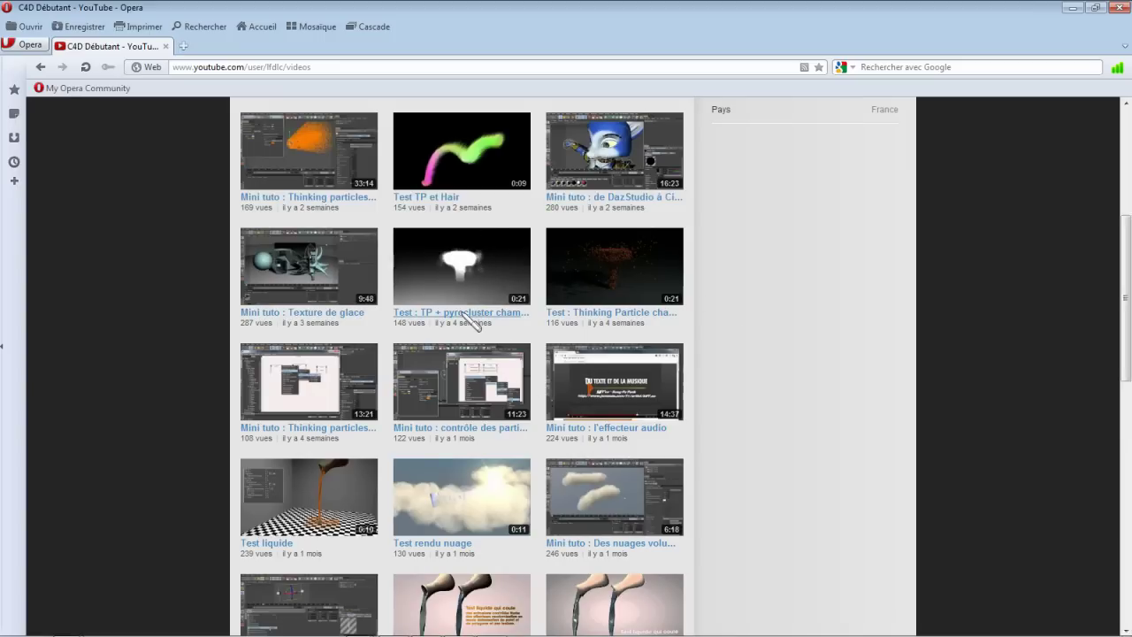
{"action": "mouse_move", "coordinate": [615, 497]}
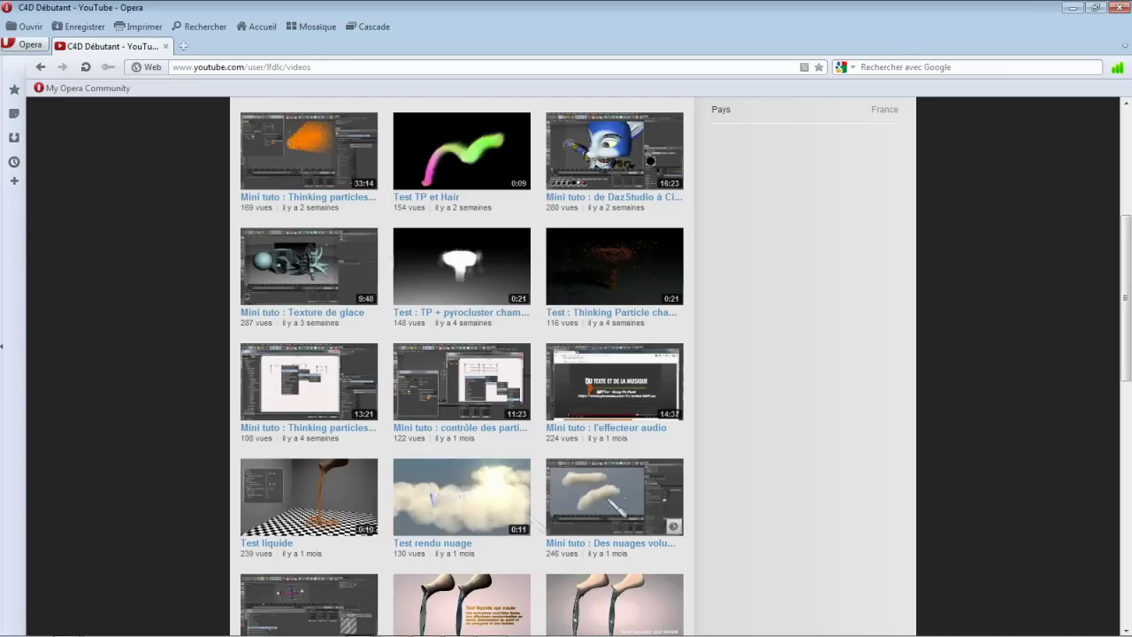
{"action": "scroll", "coordinate": [728, 455], "scroll_direction": "down", "scroll_amount": 3}
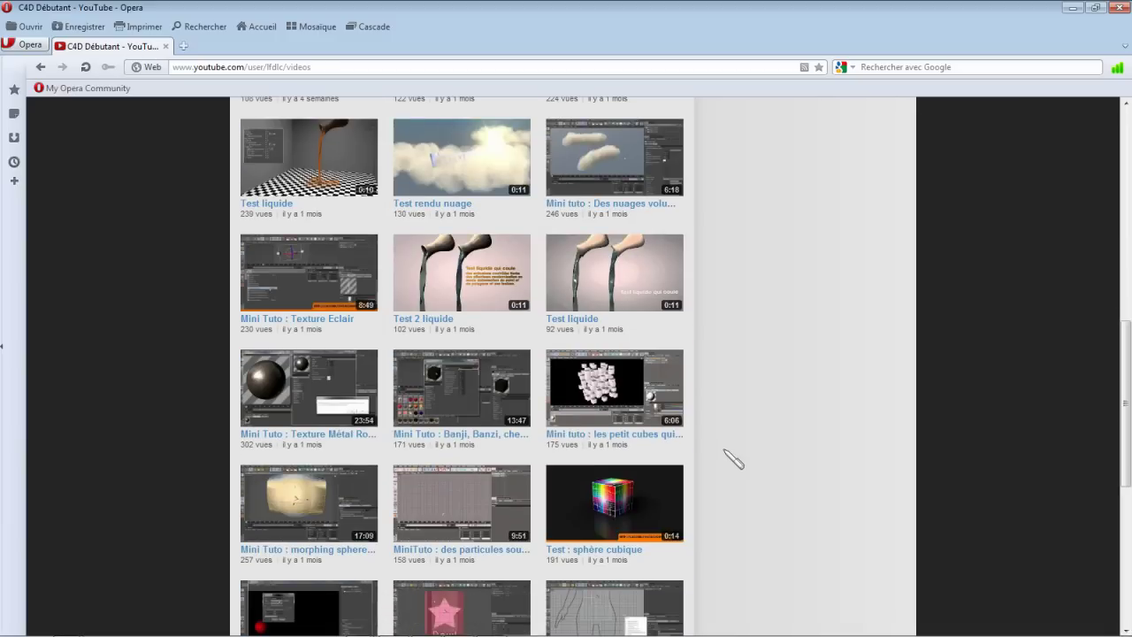
{"action": "scroll", "coordinate": [732, 453], "scroll_direction": "down", "scroll_amount": 2}
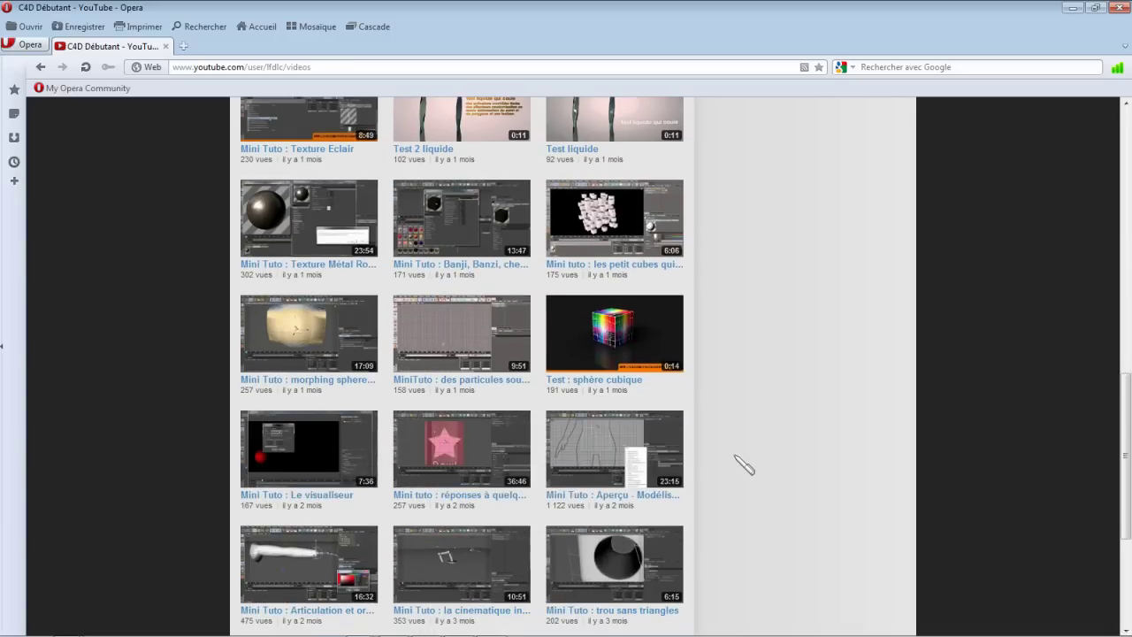
{"action": "scroll", "coordinate": [741, 463], "scroll_direction": "down", "scroll_amount": 2}
{"action": "left_click", "coordinate": [419, 482]}
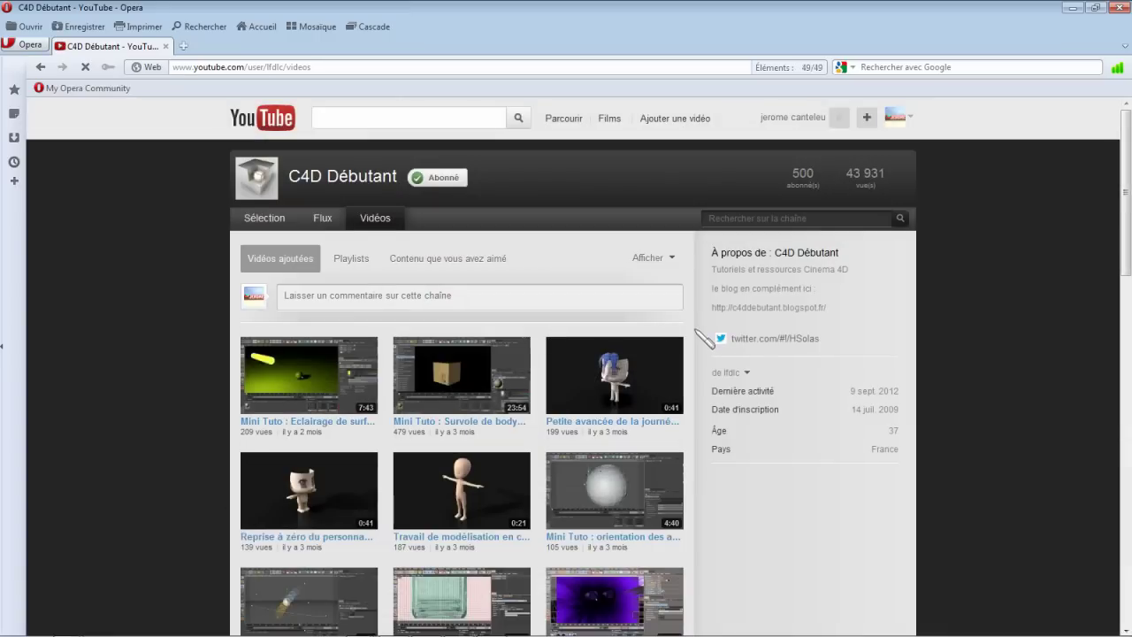
{"action": "scroll", "coordinate": [696, 333], "scroll_direction": "down", "scroll_amount": 3}
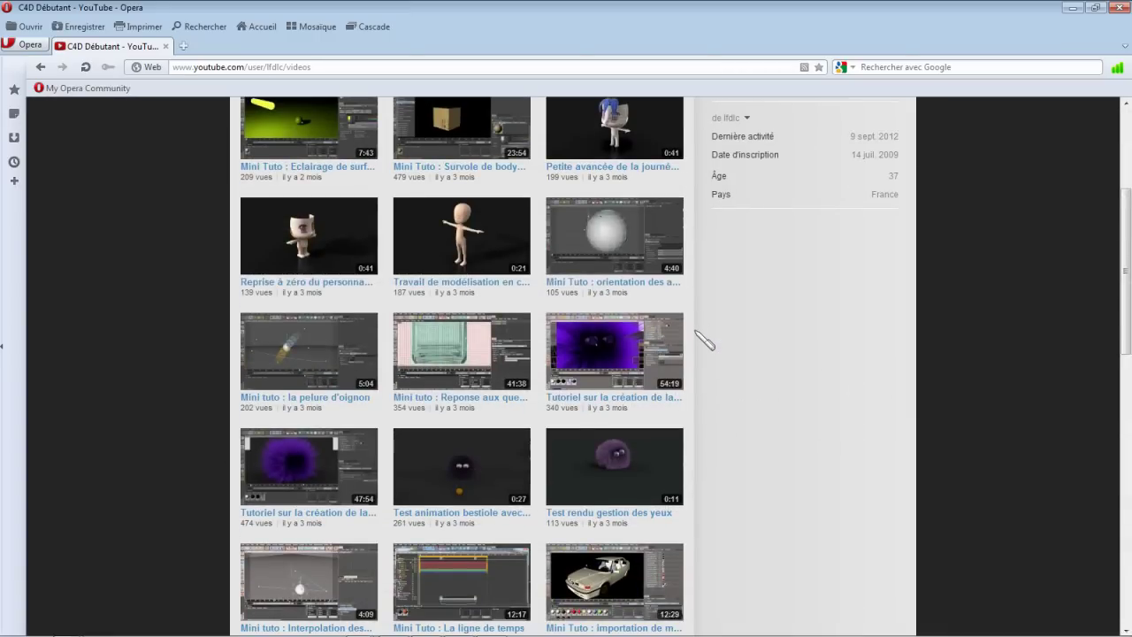
{"action": "scroll", "coordinate": [705, 341], "scroll_direction": "down", "scroll_amount": 2}
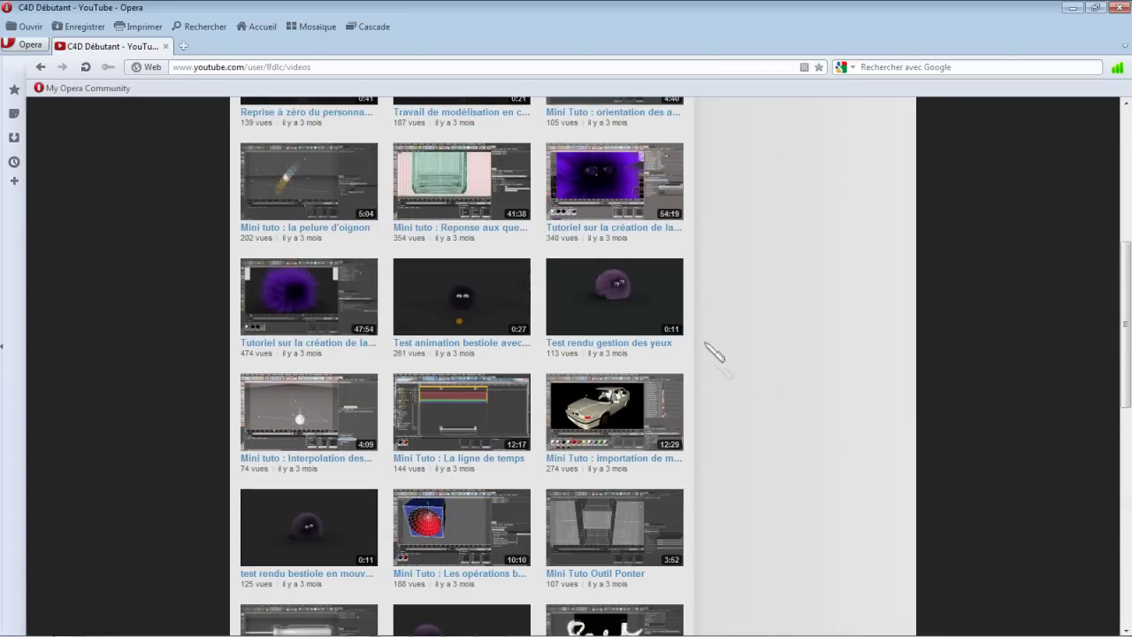
{"action": "scroll", "coordinate": [719, 384], "scroll_direction": "down", "scroll_amount": 2}
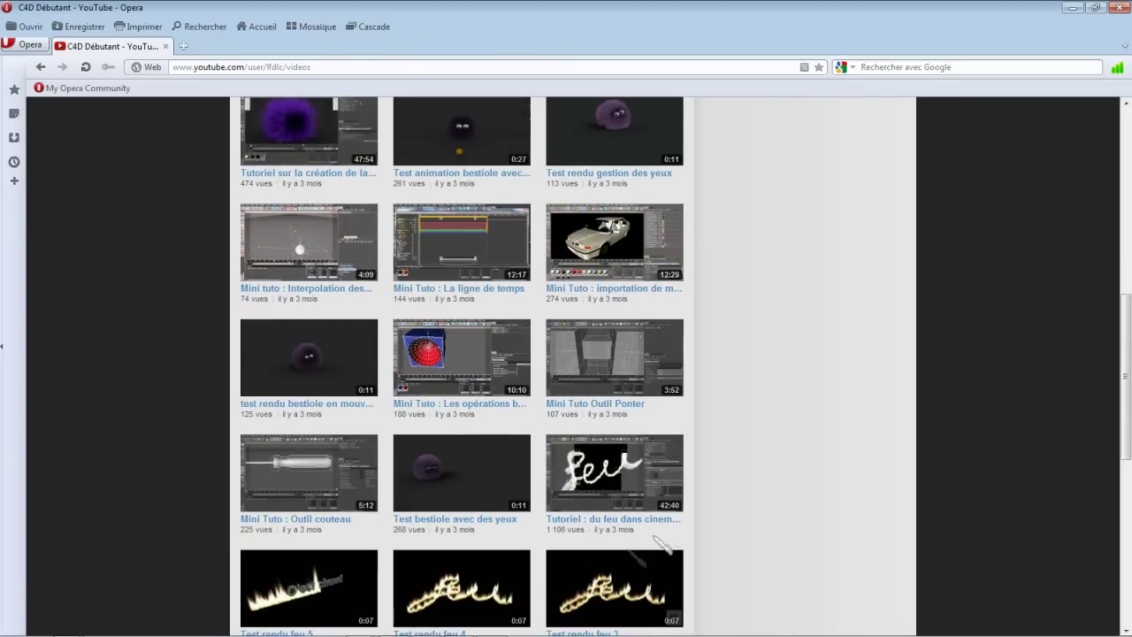
{"action": "scroll", "coordinate": [677, 530], "scroll_direction": "down", "scroll_amount": 2}
{"action": "scroll", "coordinate": [669, 528], "scroll_direction": "down", "scroll_amount": 1}
{"action": "mouse_move", "coordinate": [614, 546]}
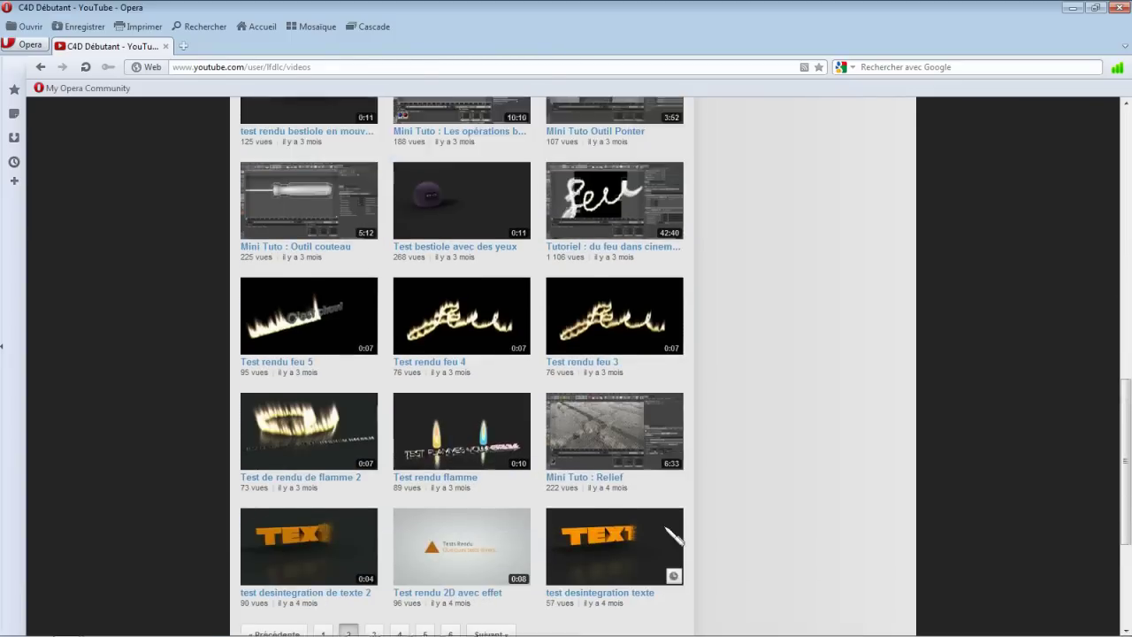
{"action": "scroll", "coordinate": [669, 528], "scroll_direction": "up", "scroll_amount": 8}
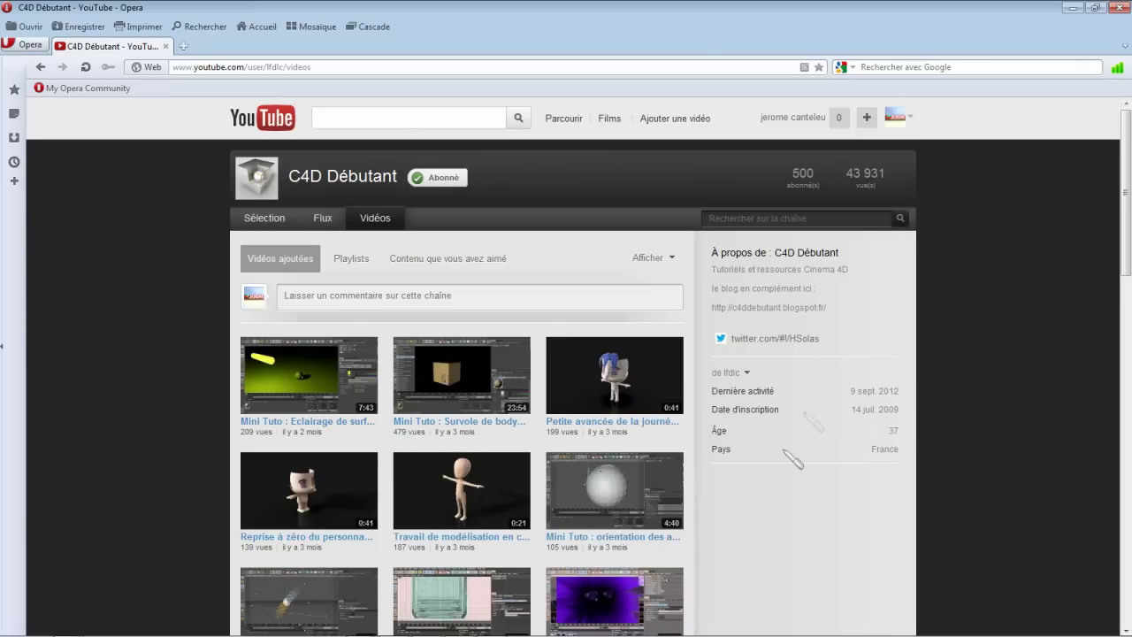
{"action": "scroll", "coordinate": [853, 336], "scroll_direction": "down", "scroll_amount": 2}
{"action": "scroll", "coordinate": [853, 336], "scroll_direction": "up", "scroll_amount": 2}
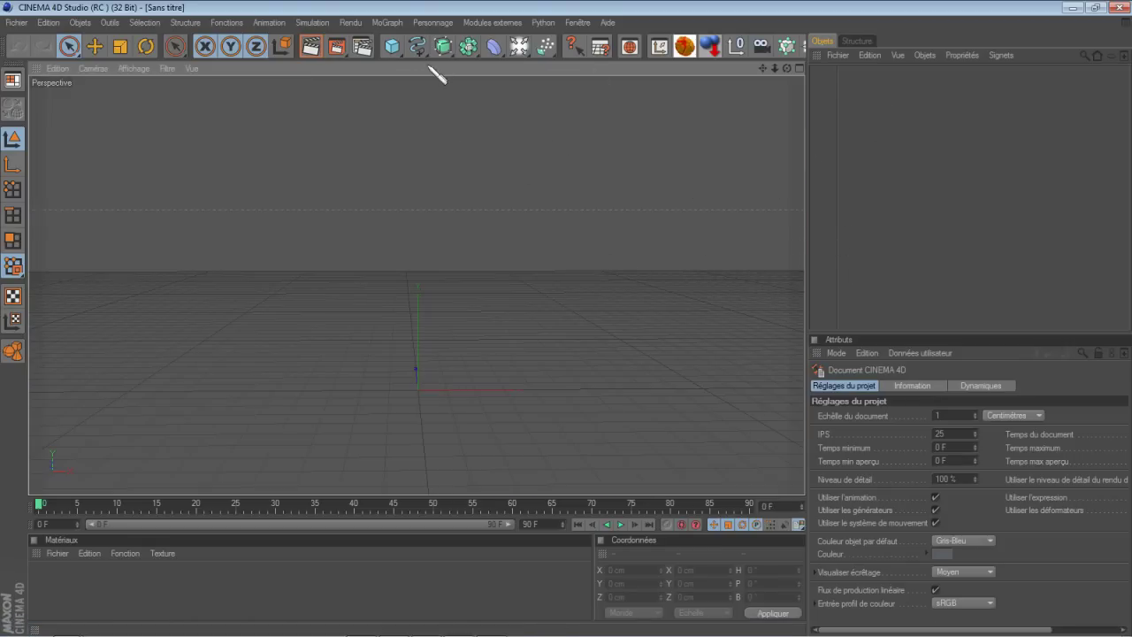
Step: In the empty Cinema 4D scene, open the primitive objects palette
{"action": "left_click_drag", "start_coordinate": [404, 58], "coordinate": [742, 69]}
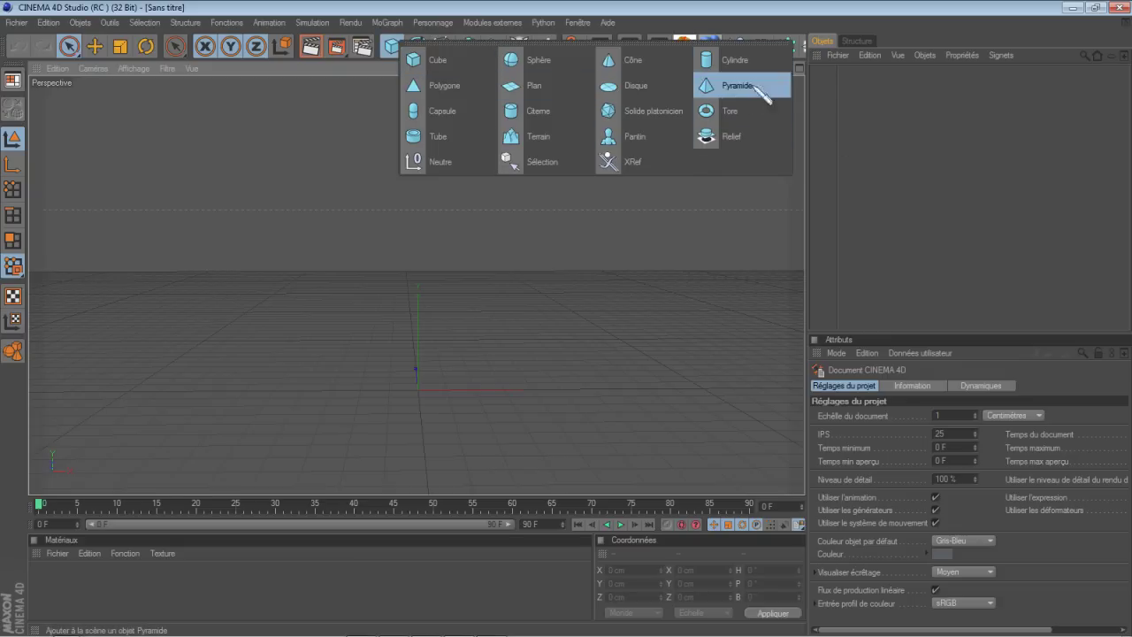
Step: Add a capsule 527.432 cm tall at Y 263.716 cm, then create a new material
{"action": "left_click", "coordinate": [449, 111]}
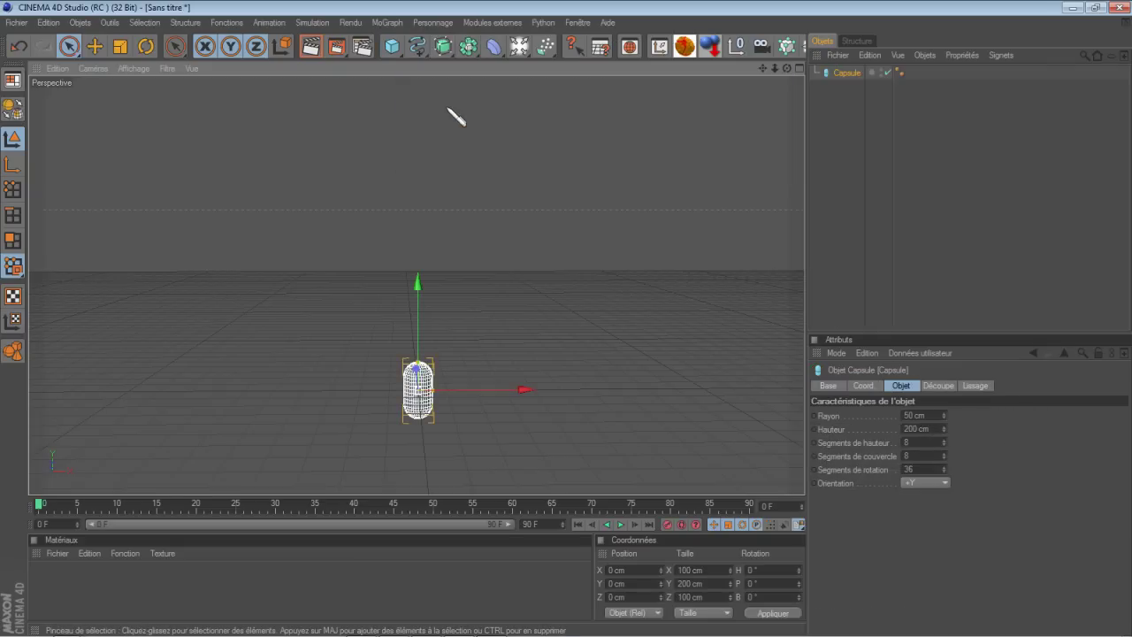
{"action": "left_click", "coordinate": [734, 46]}
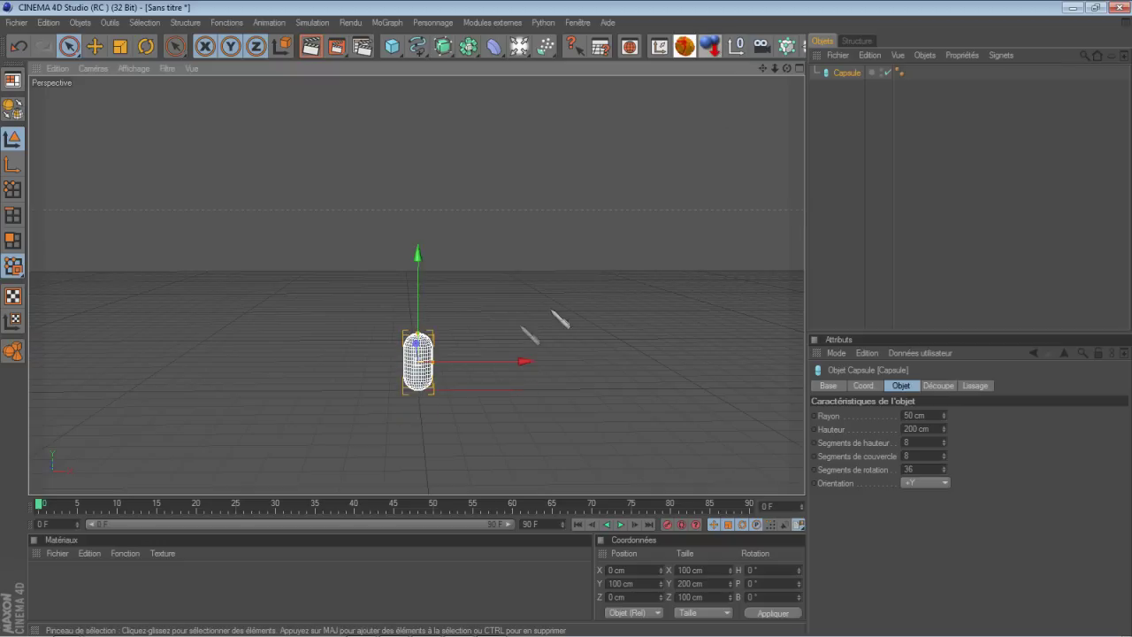
{"action": "left_click_drag", "start_coordinate": [418, 335], "coordinate": [418, 285]}
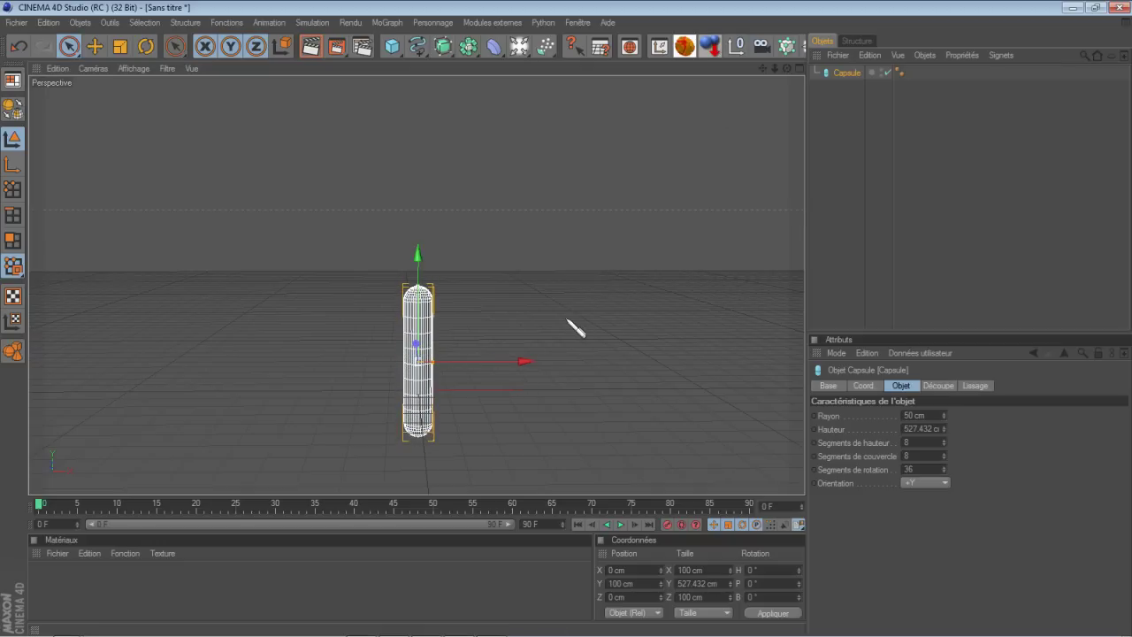
{"action": "left_click", "coordinate": [734, 46]}
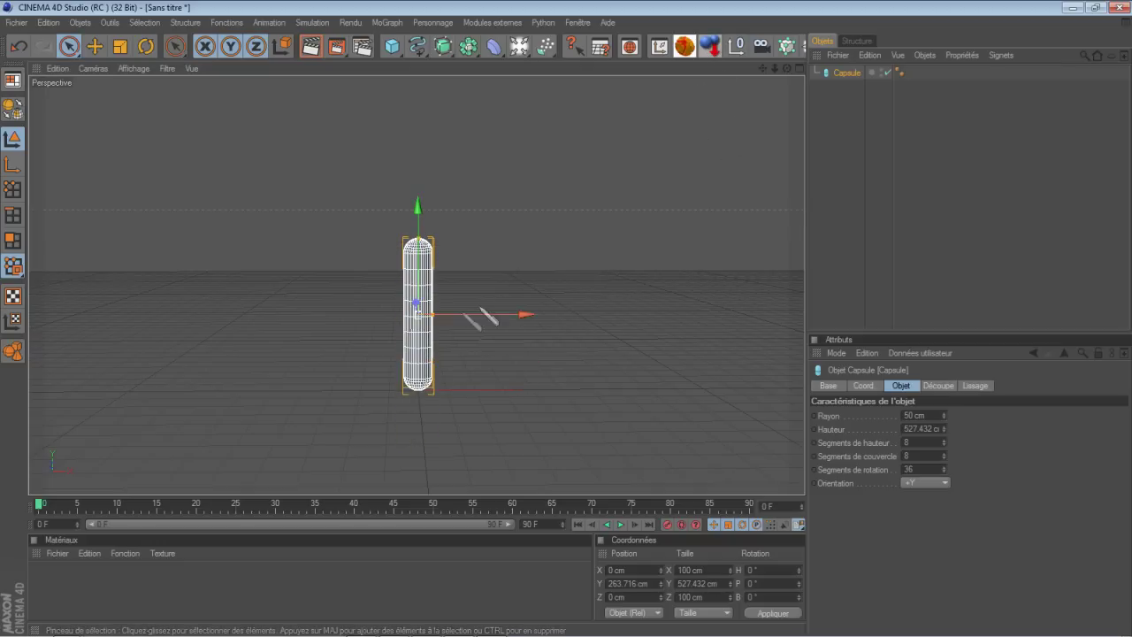
{"action": "scroll", "coordinate": [529, 325], "scroll_direction": "down", "scroll_amount": 2}
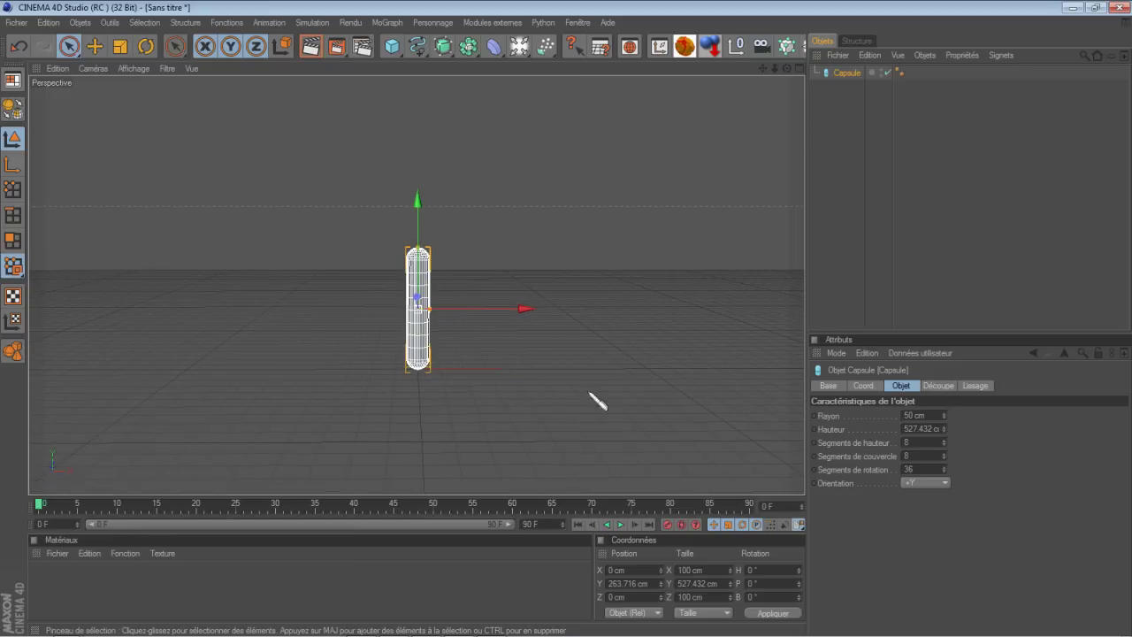
{"action": "left_click", "coordinate": [846, 274]}
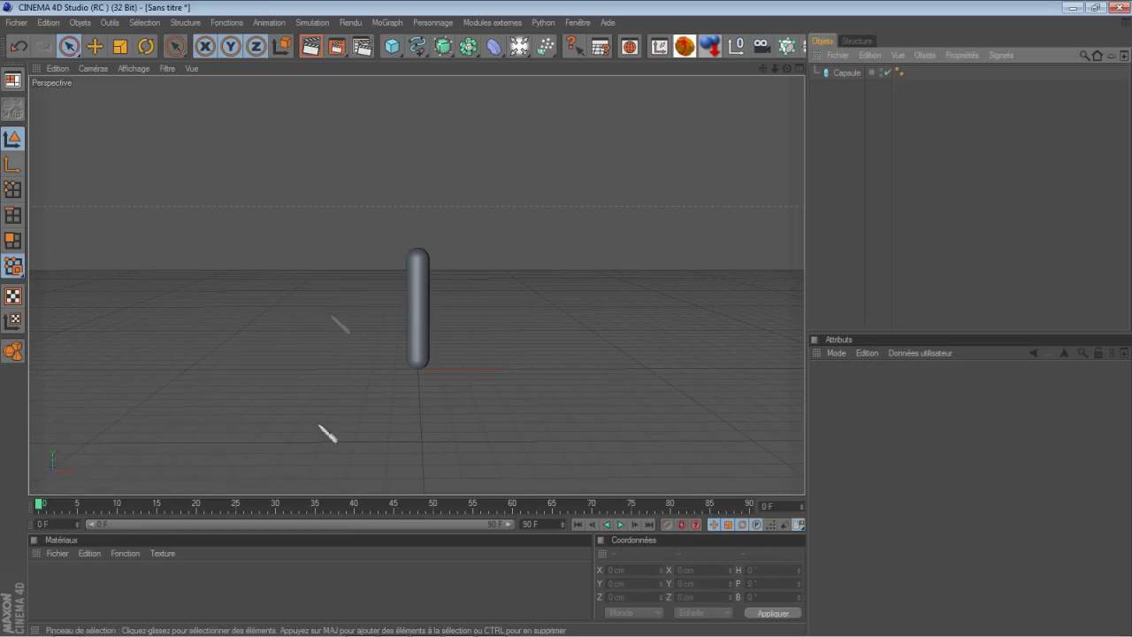
{"action": "double_click", "coordinate": [246, 605]}
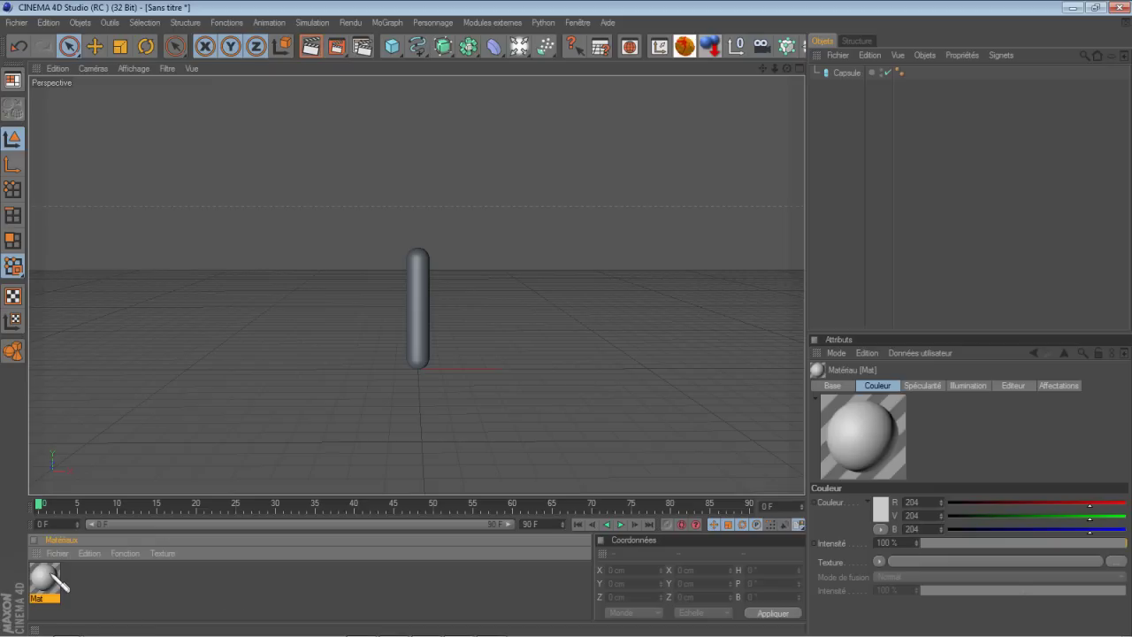
{"action": "double_click", "coordinate": [53, 573]}
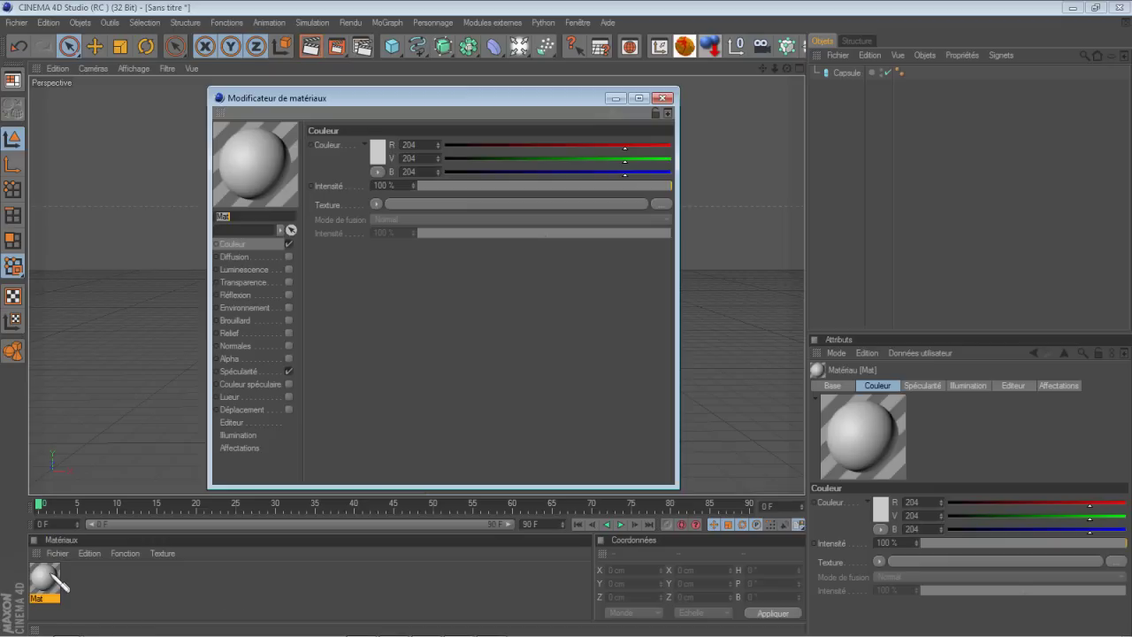
{"action": "left_click", "coordinate": [289, 371]}
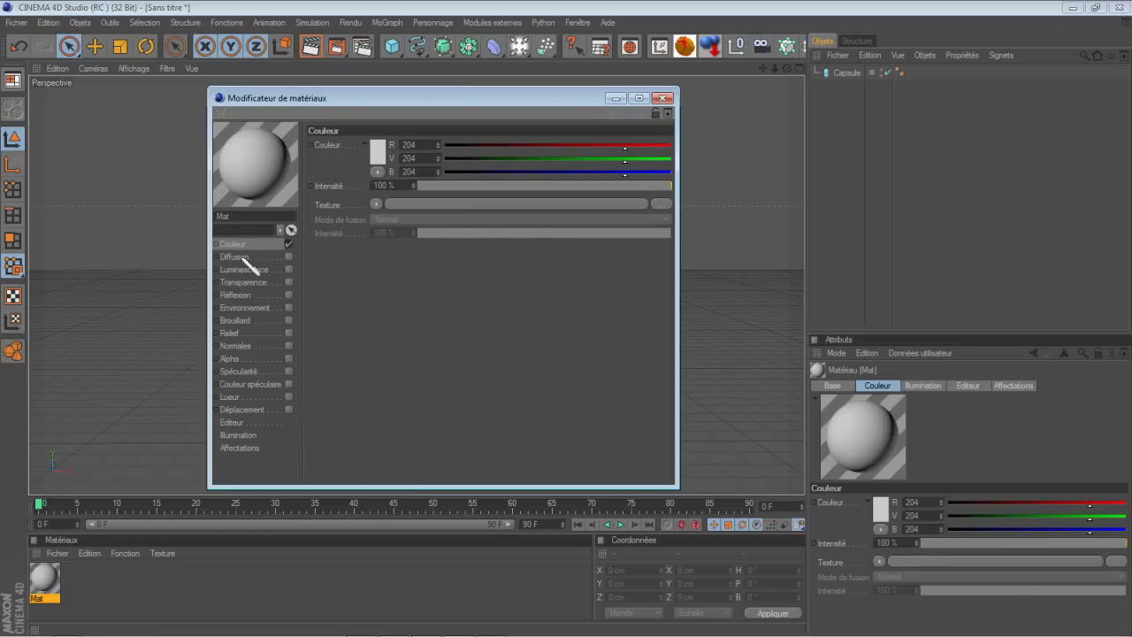
{"action": "left_click", "coordinate": [661, 204]}
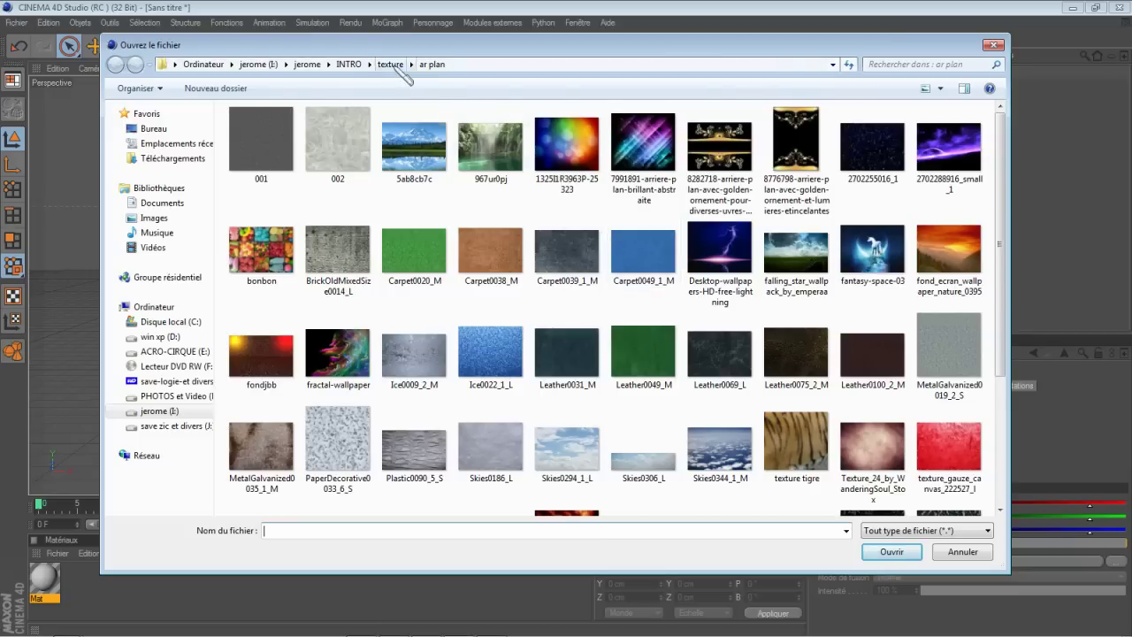
{"action": "left_click", "coordinate": [389, 63]}
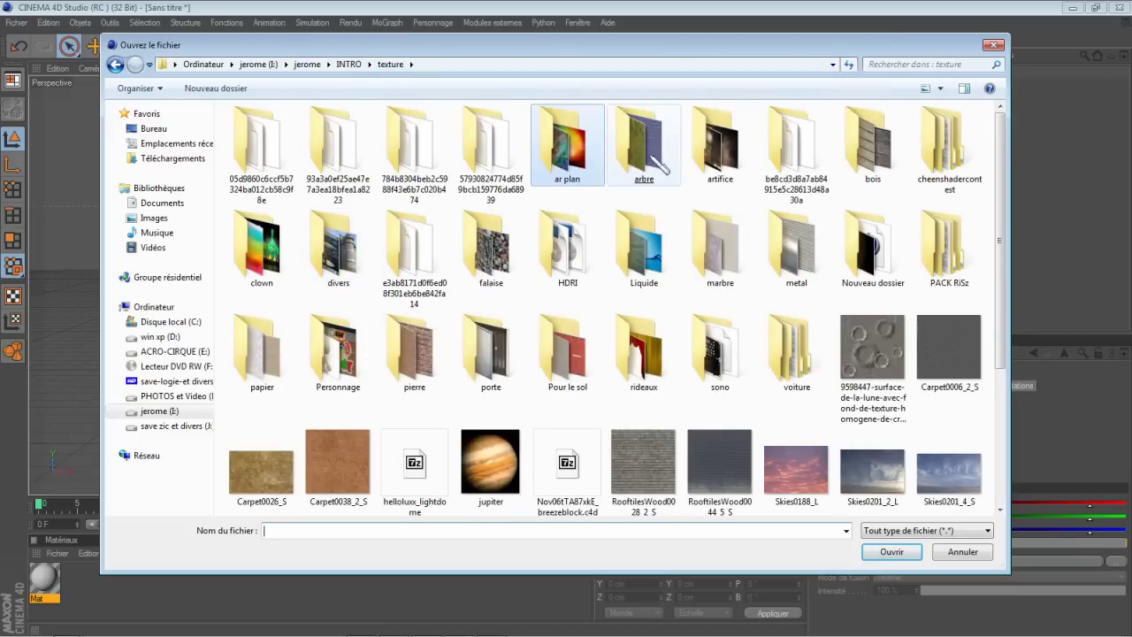
{"action": "double_click", "coordinate": [639, 154]}
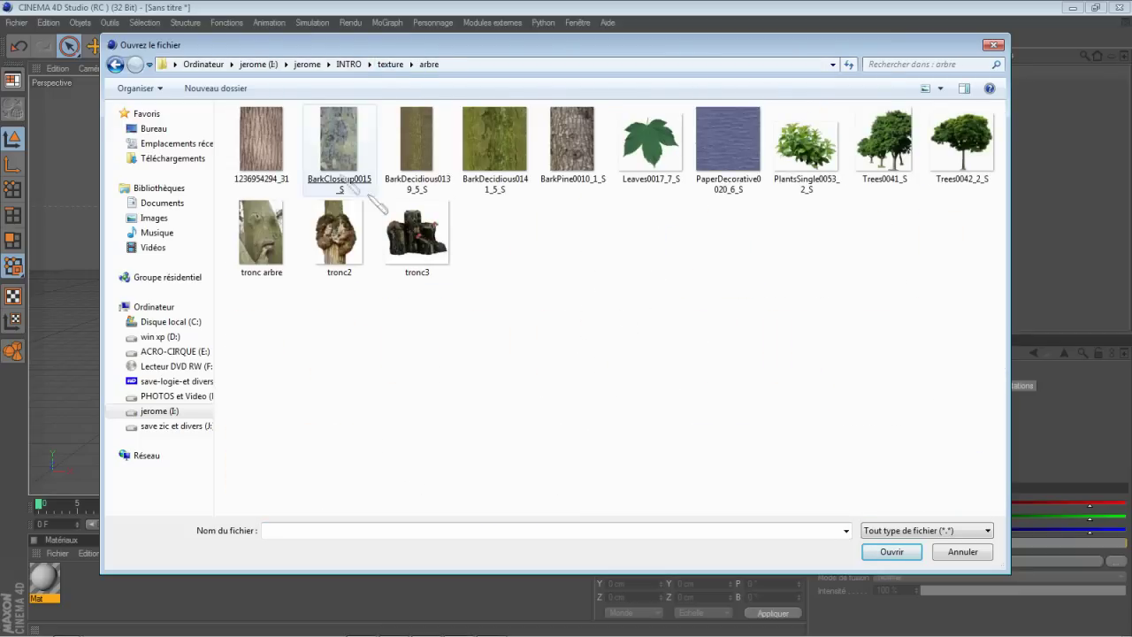
{"action": "double_click", "coordinate": [264, 149]}
{"action": "left_click", "coordinate": [720, 372]}
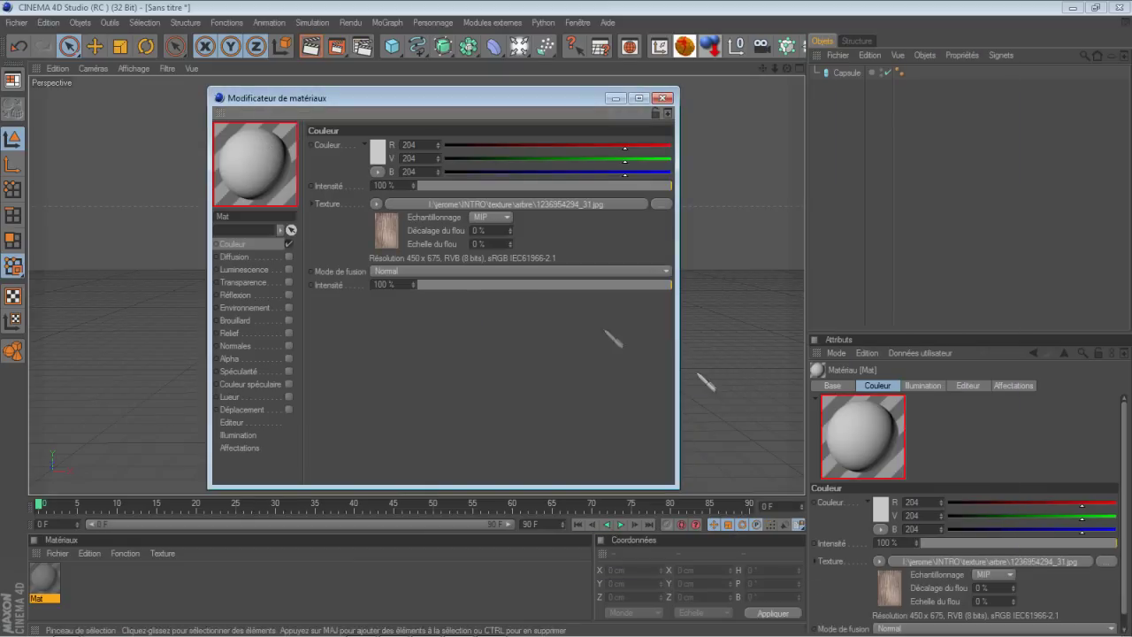
{"action": "left_click", "coordinate": [663, 97]}
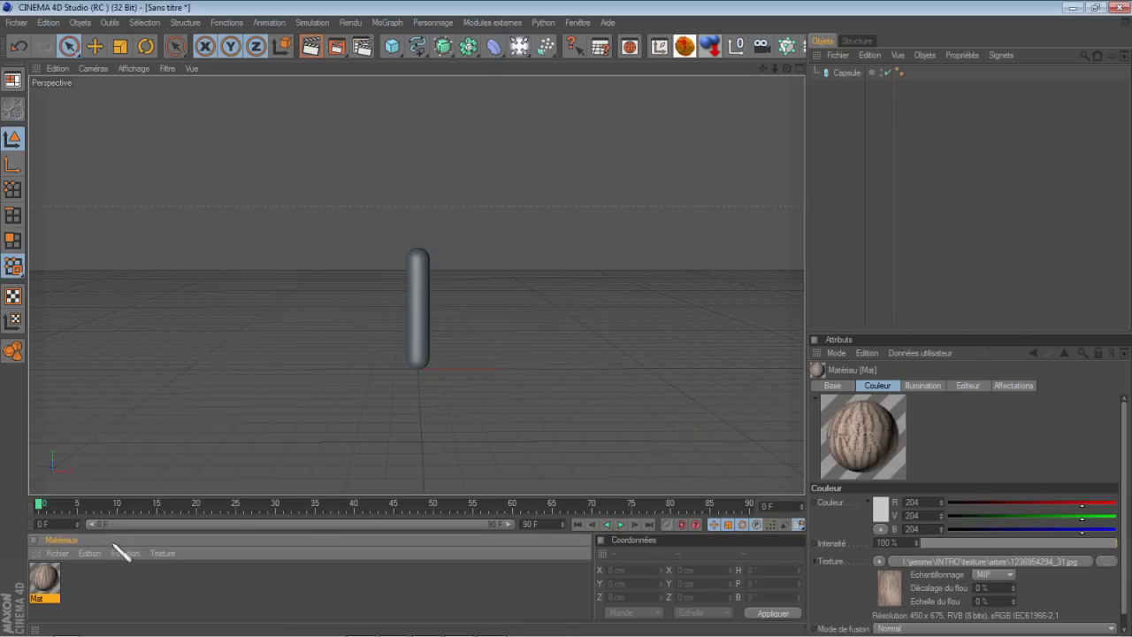
{"action": "left_click_drag", "start_coordinate": [49, 579], "coordinate": [423, 329]}
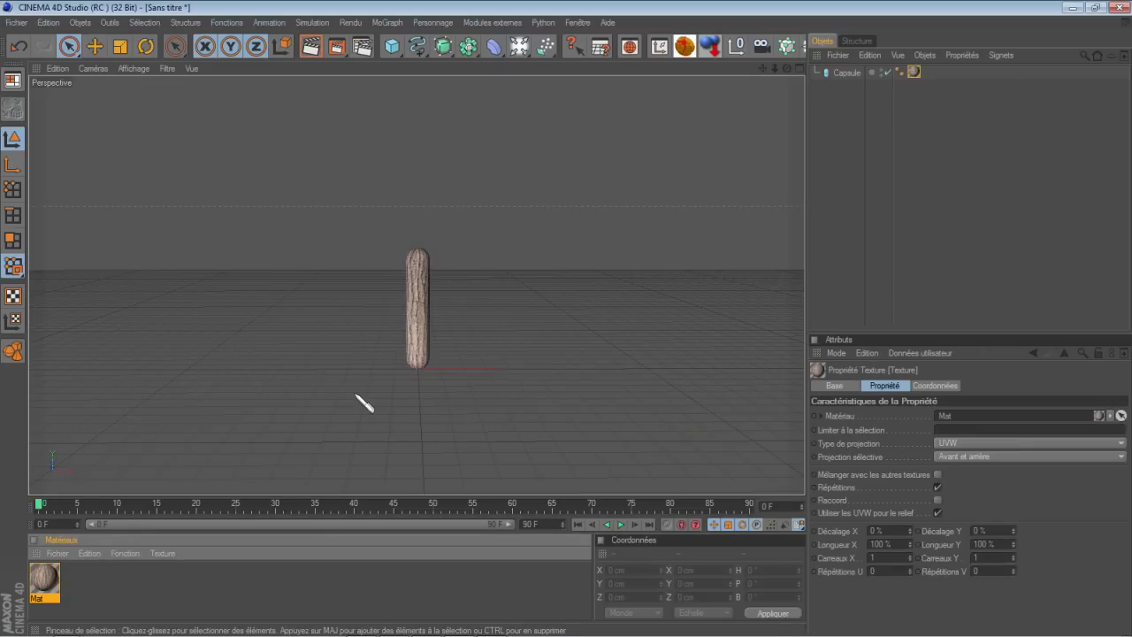
Step: Widen the bark-textured capsule's radius to about 62 cm
{"action": "left_click", "coordinate": [417, 301]}
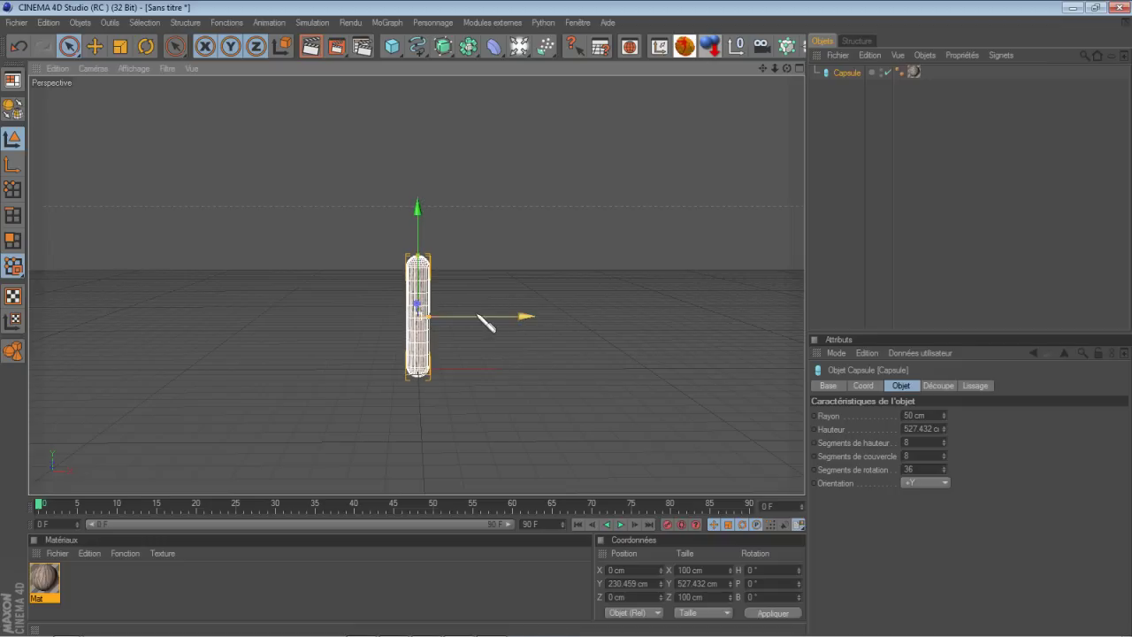
{"action": "left_click", "coordinate": [816, 263]}
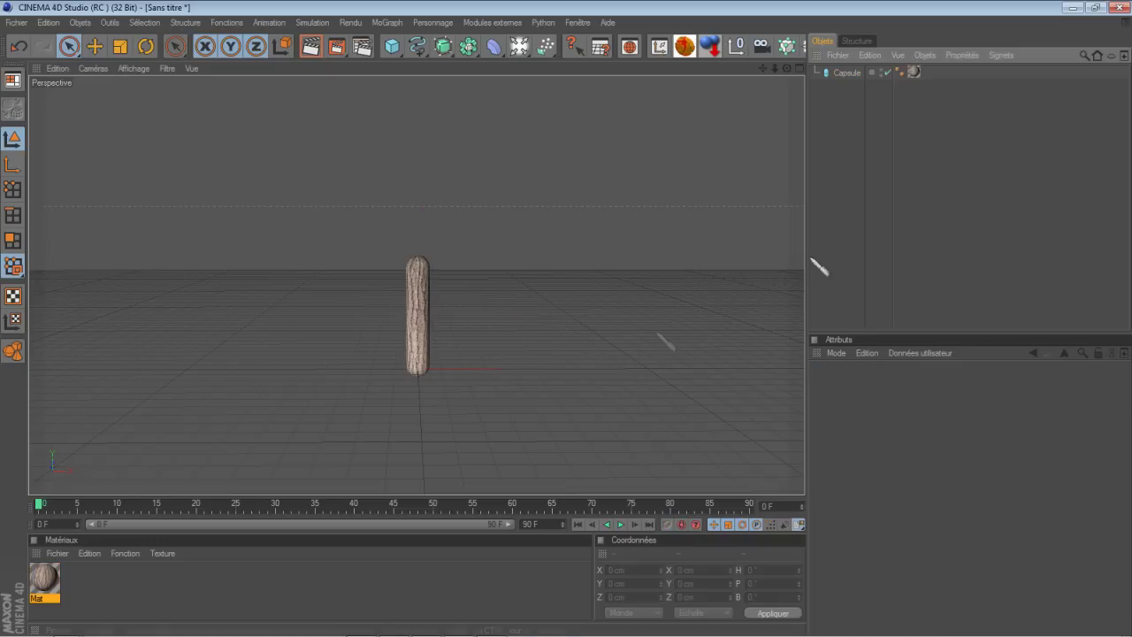
{"action": "left_click", "coordinate": [433, 331]}
{"action": "left_click_drag", "start_coordinate": [428, 316], "coordinate": [568, 320]}
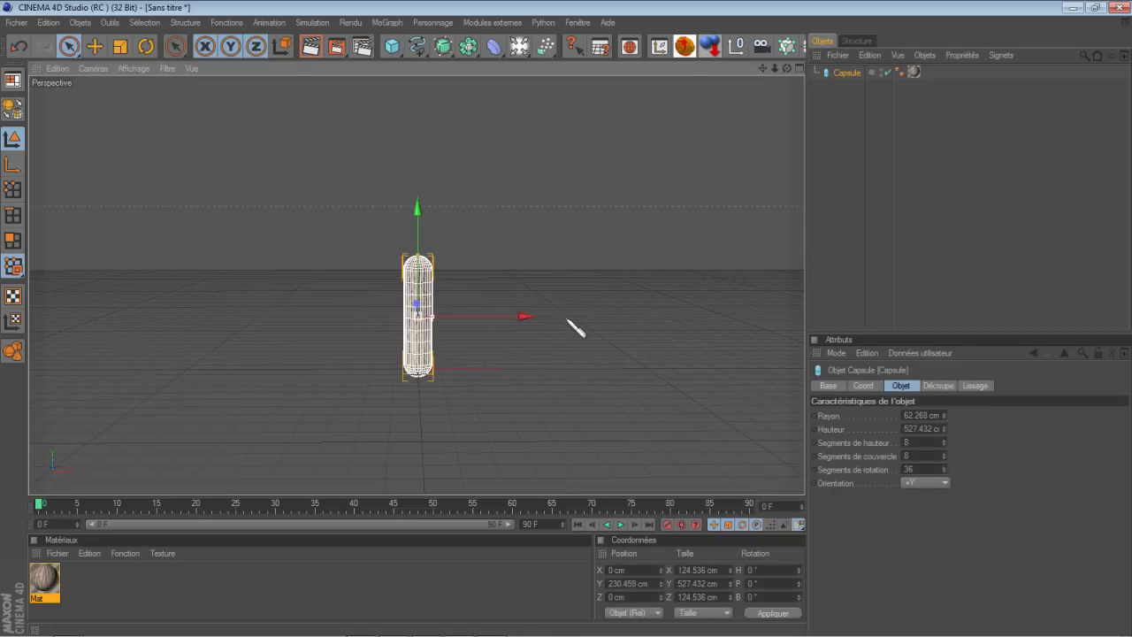
{"action": "left_click", "coordinate": [818, 296]}
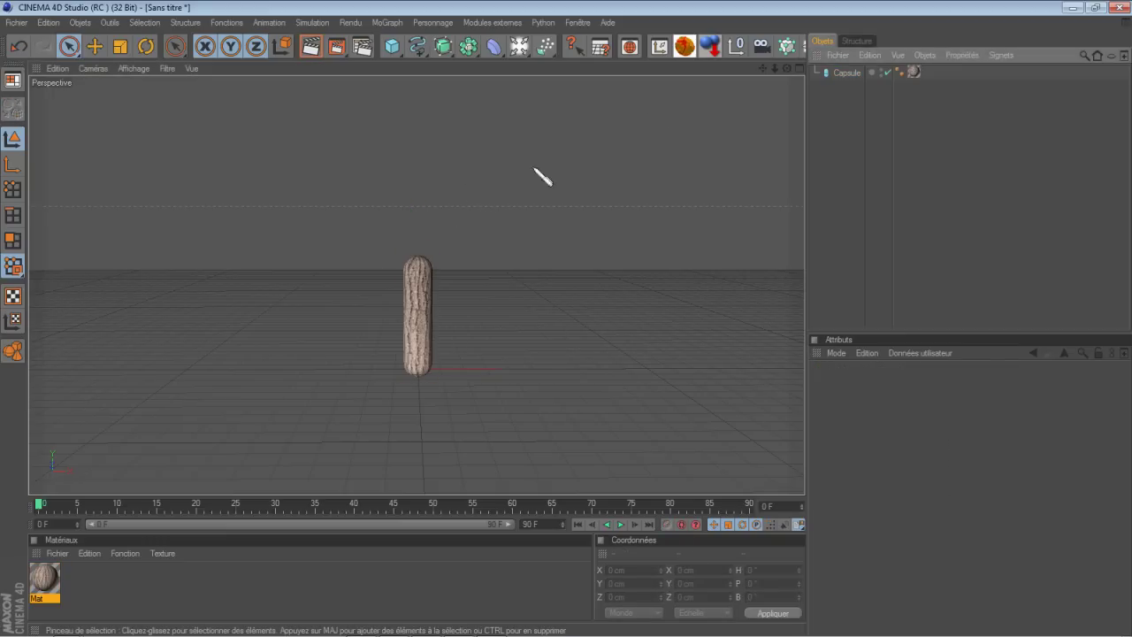
Step: Add a 2000 × 2000 cm floor named Sol, raised to about 12 cm
{"action": "left_click", "coordinate": [520, 49]}
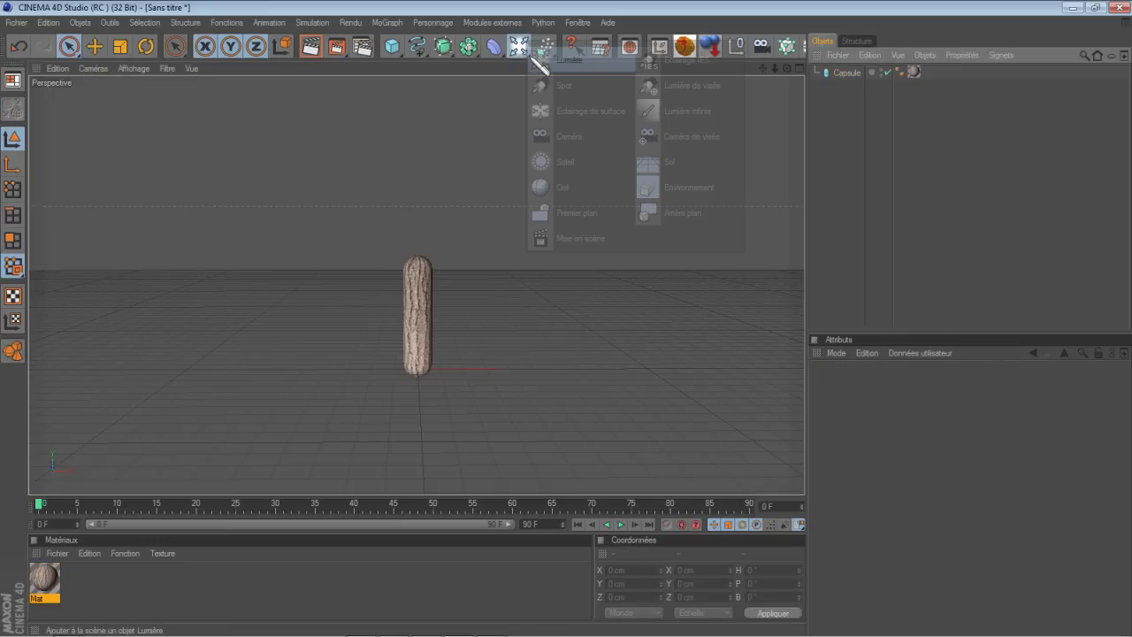
{"action": "left_click", "coordinate": [665, 168]}
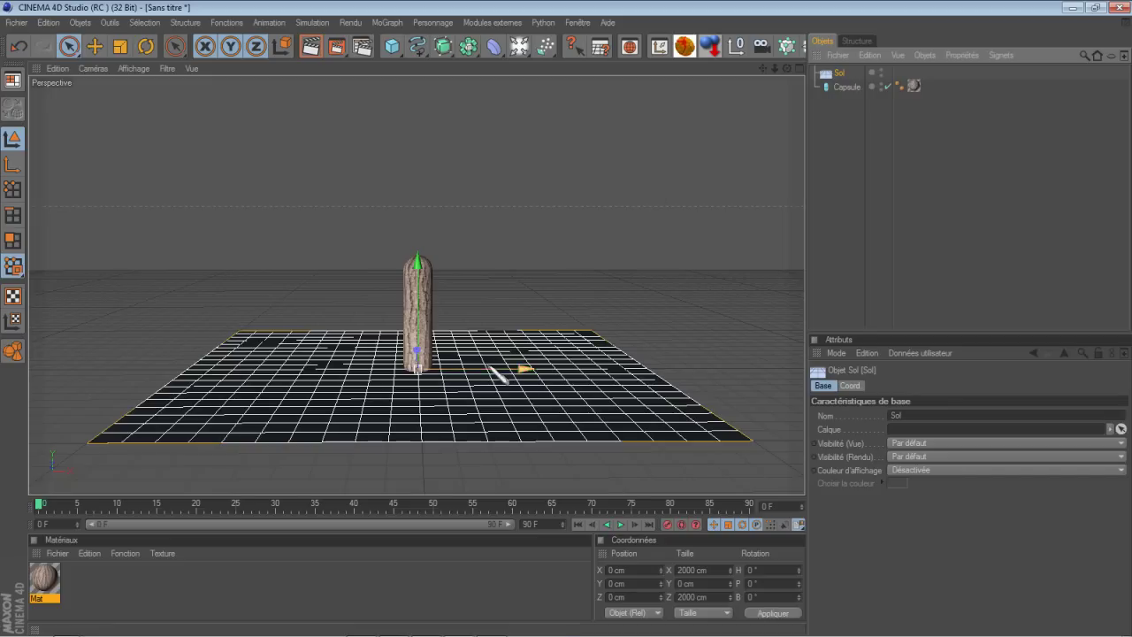
{"action": "left_click_drag", "start_coordinate": [419, 274], "coordinate": [576, 323]}
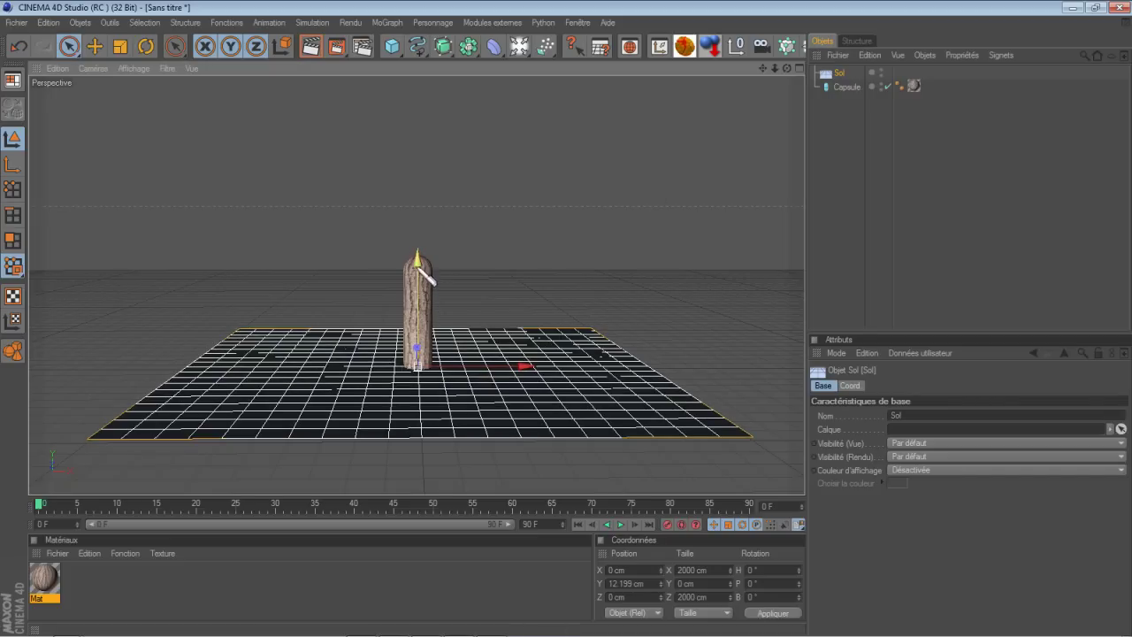
{"action": "left_click", "coordinate": [838, 284]}
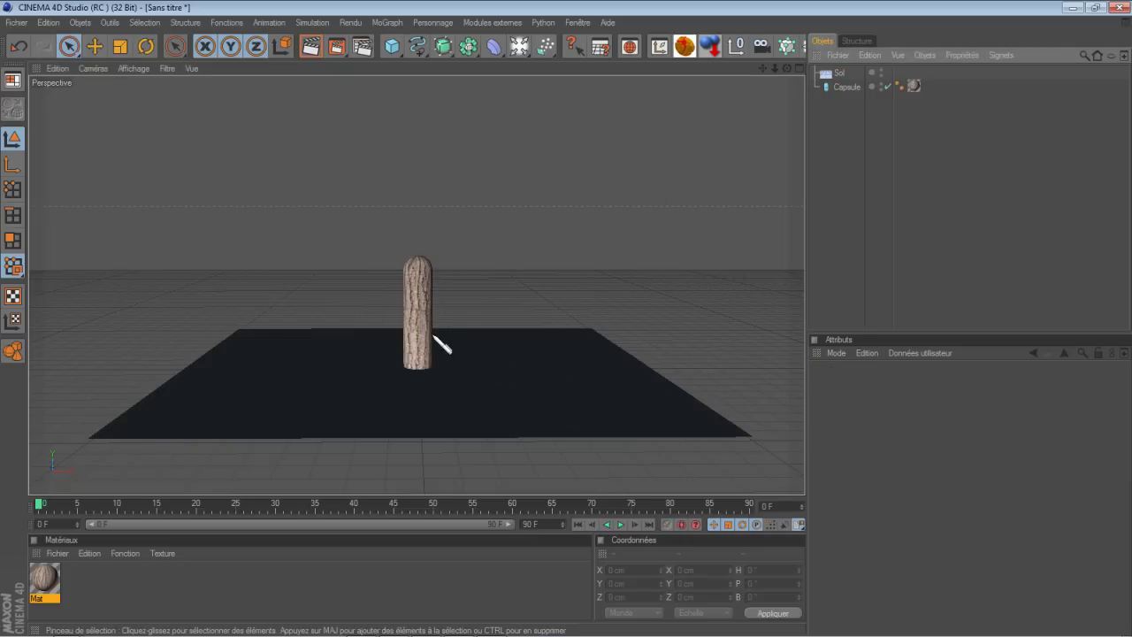
{"action": "left_click", "coordinate": [402, 53]}
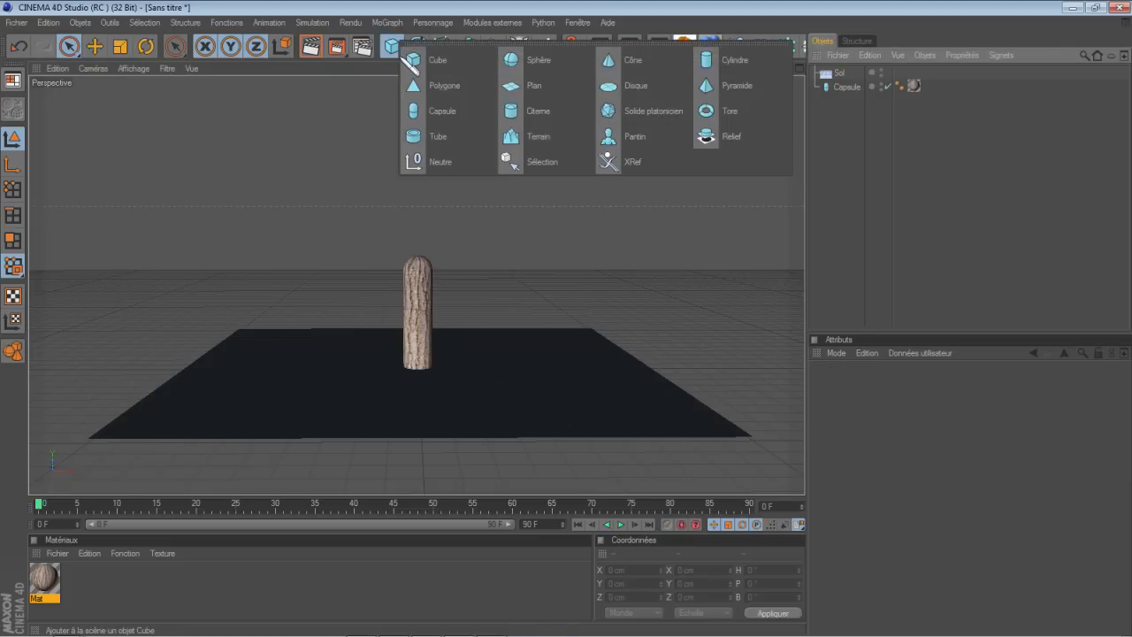
Step: Add a sphere with a 140 cm radius on top of the trunk and make it editable
{"action": "left_click", "coordinate": [540, 64]}
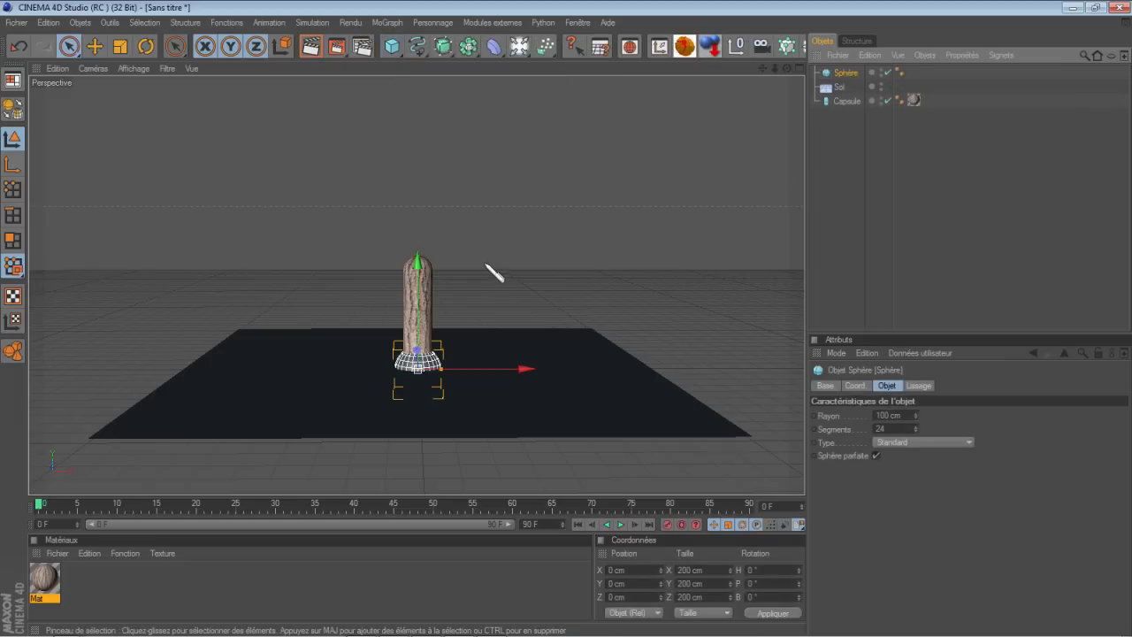
{"action": "left_click_drag", "start_coordinate": [458, 270], "coordinate": [576, 328]}
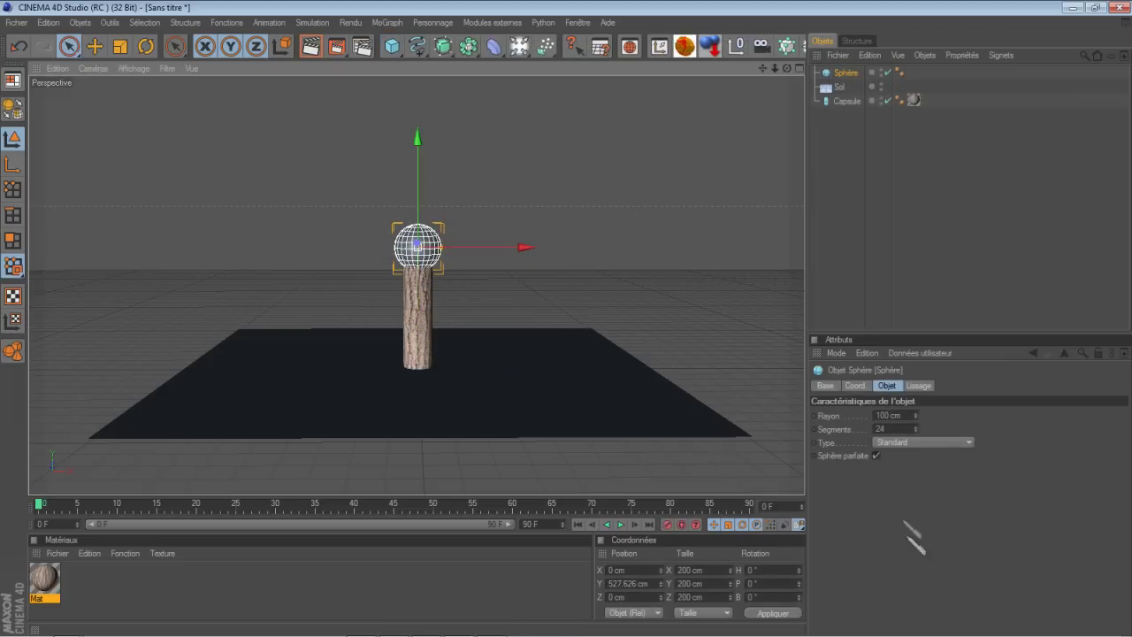
{"action": "left_click_drag", "start_coordinate": [916, 416], "coordinate": [918, 416]}
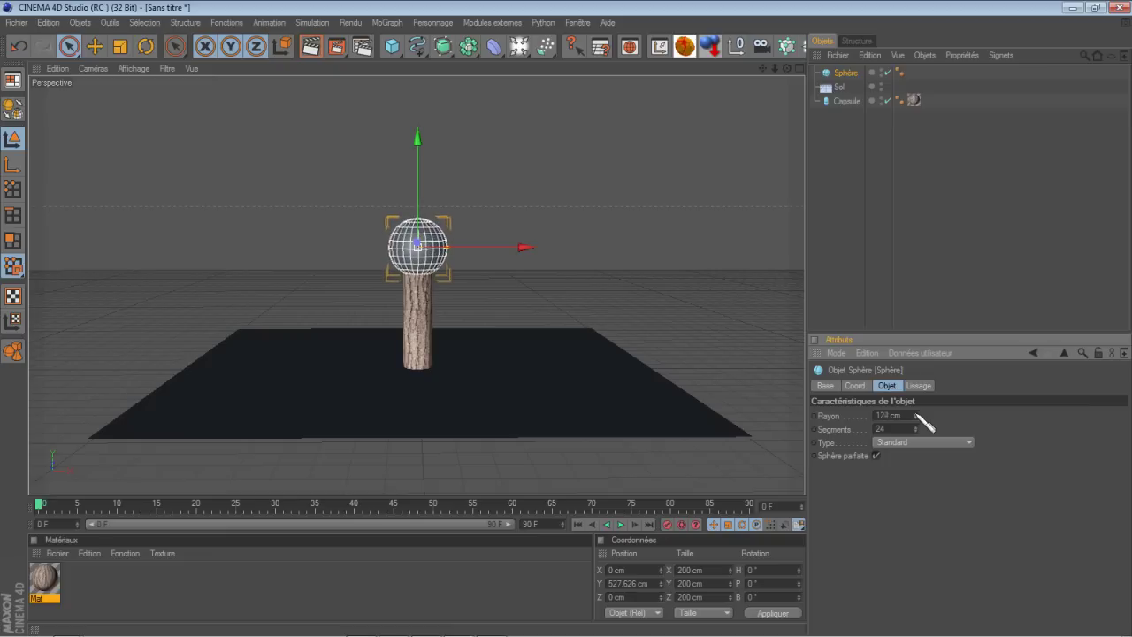
{"action": "left_click", "coordinate": [916, 415]}
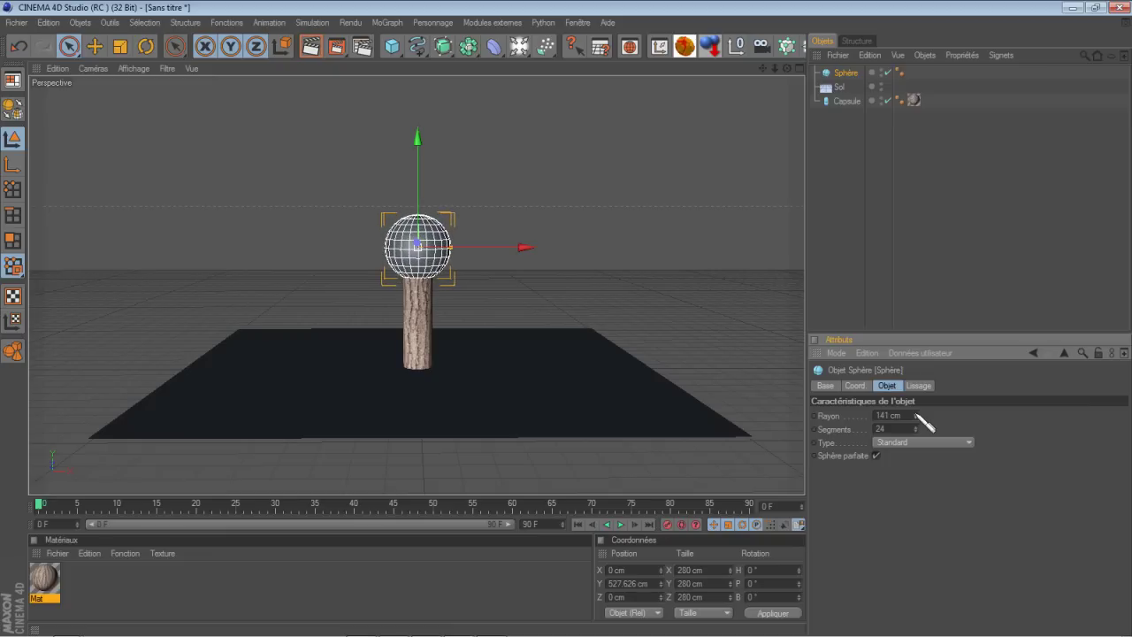
{"action": "left_click", "coordinate": [916, 417]}
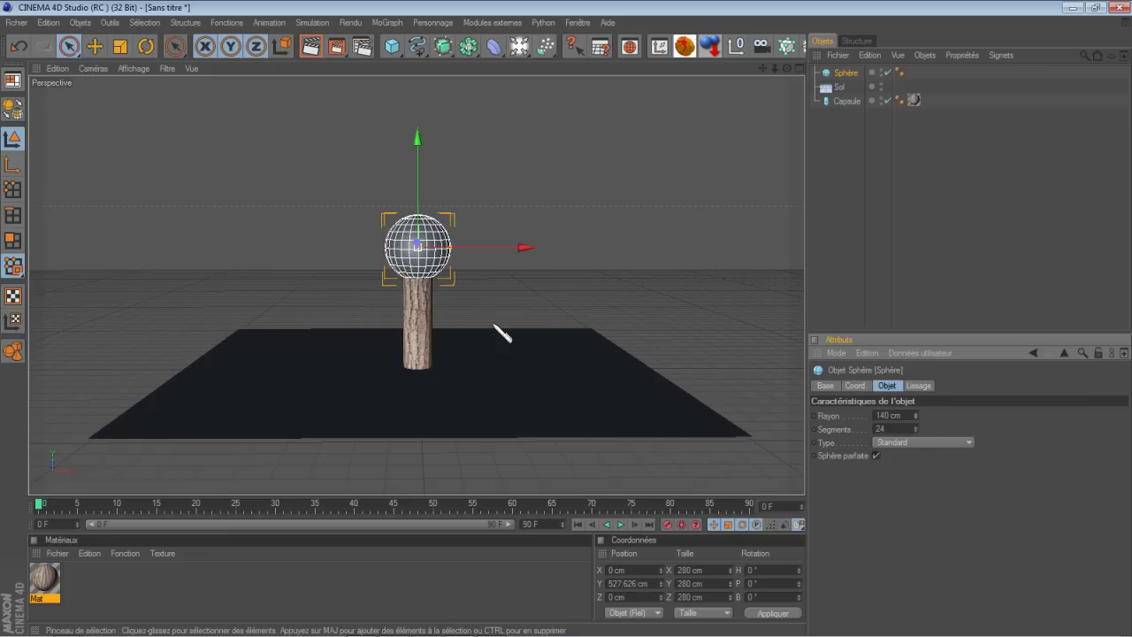
{"action": "left_click", "coordinate": [568, 321]}
{"action": "left_click_drag", "start_coordinate": [575, 328], "coordinate": [575, 321]}
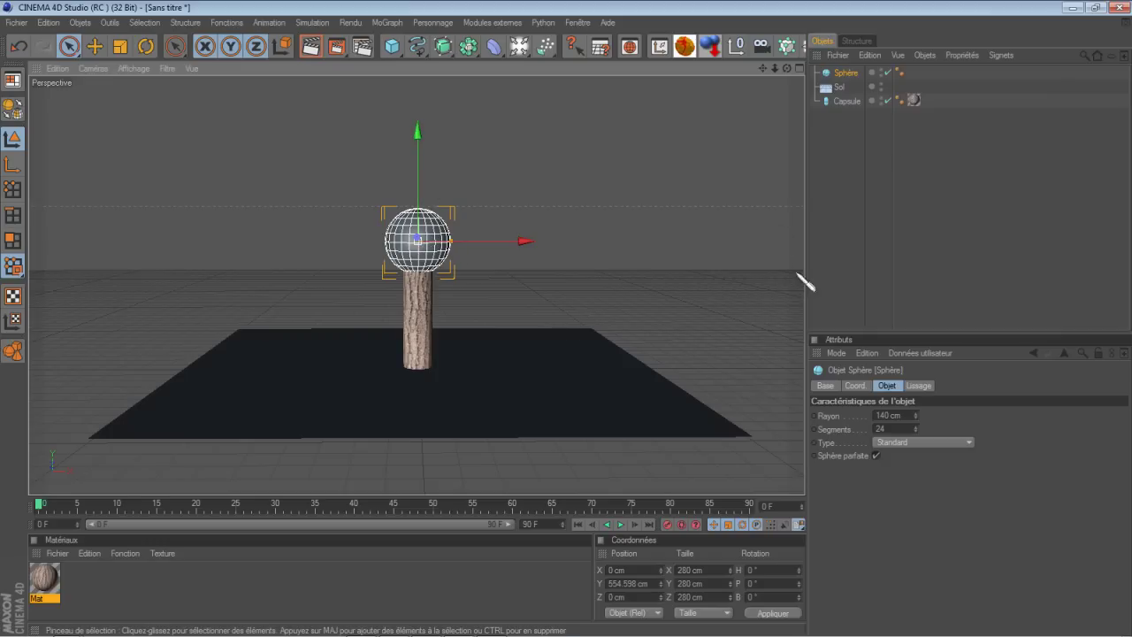
{"action": "left_click", "coordinate": [13, 109]}
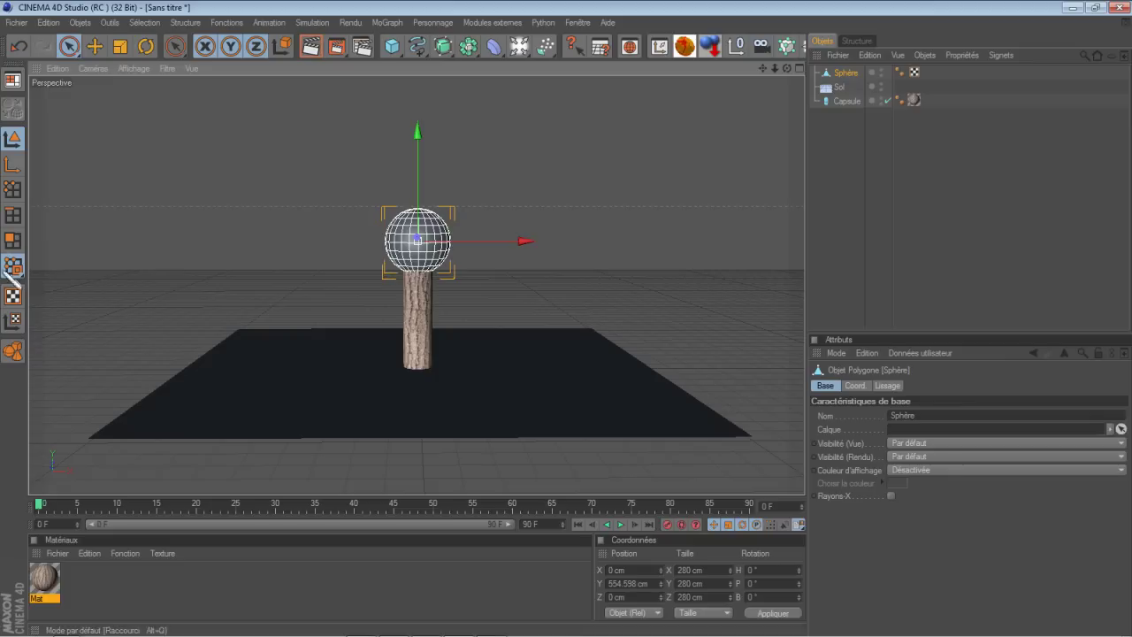
Step: In Polygon mode, select all the sphere's polygons with Ctrl+A and bring up the modelling commands
{"action": "left_click", "coordinate": [13, 239]}
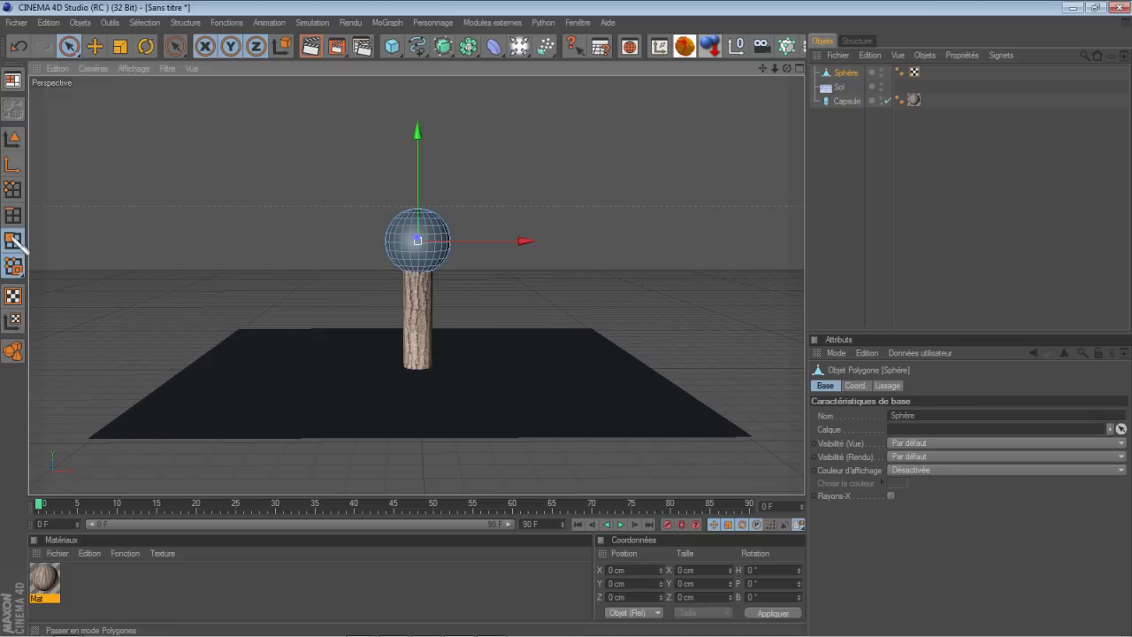
{"action": "left_click", "coordinate": [401, 251]}
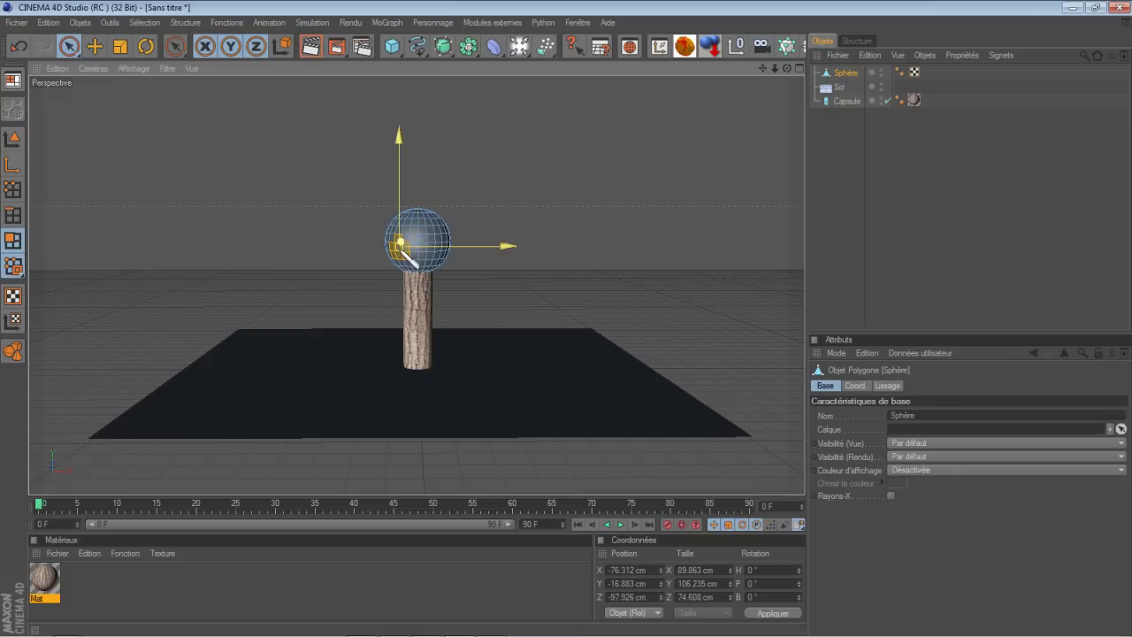
{"action": "key", "text": "ctrl+a"}
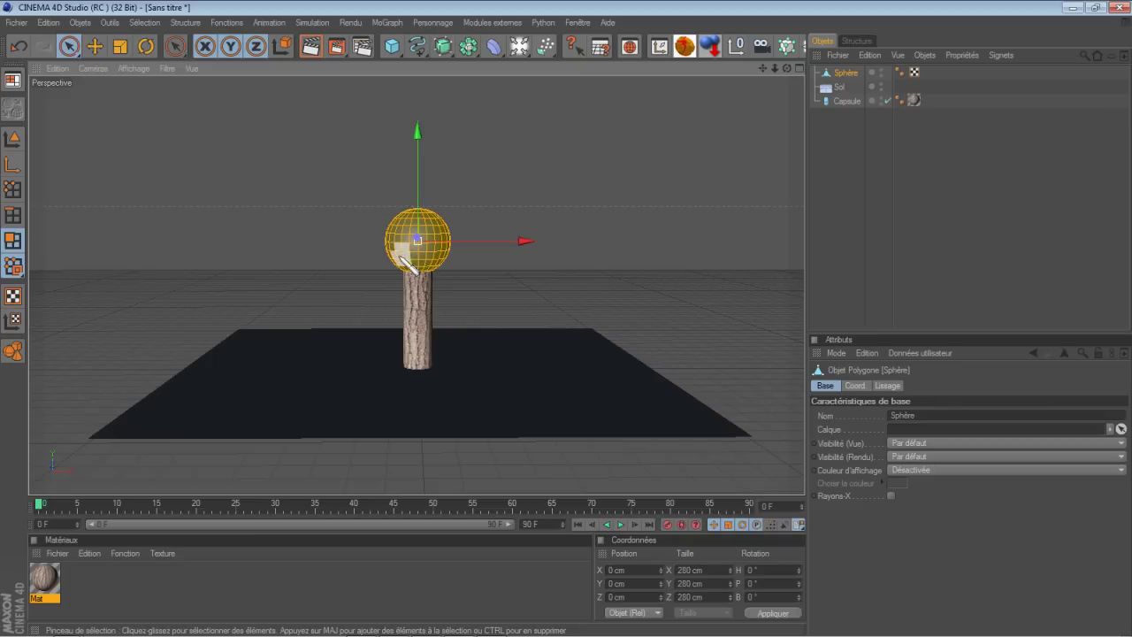
{"action": "right_click", "coordinate": [403, 253]}
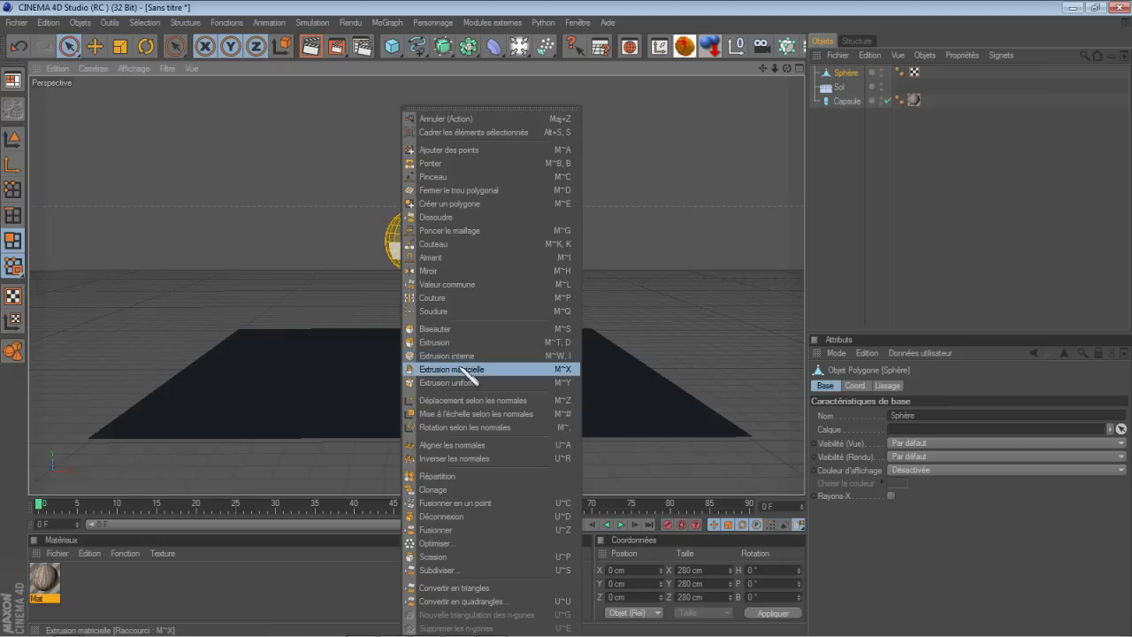
Step: Matrix-extrude the sphere's polygons with a 12 cm displacement
{"action": "left_click", "coordinate": [466, 368]}
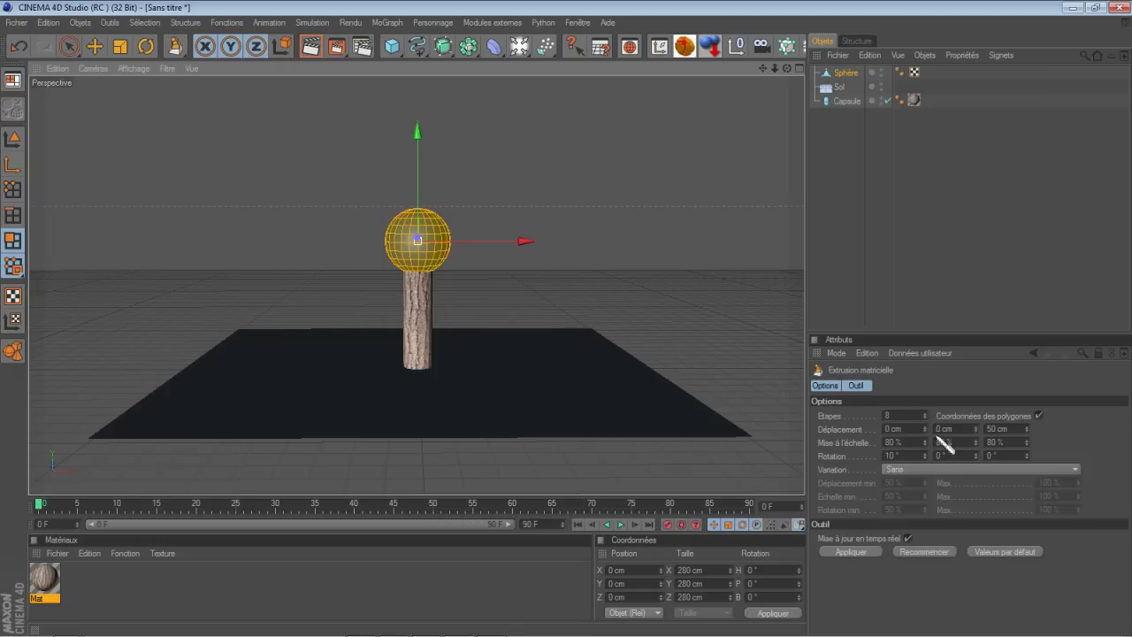
{"action": "left_click", "coordinate": [894, 429]}
{"action": "type", "text": "12"}
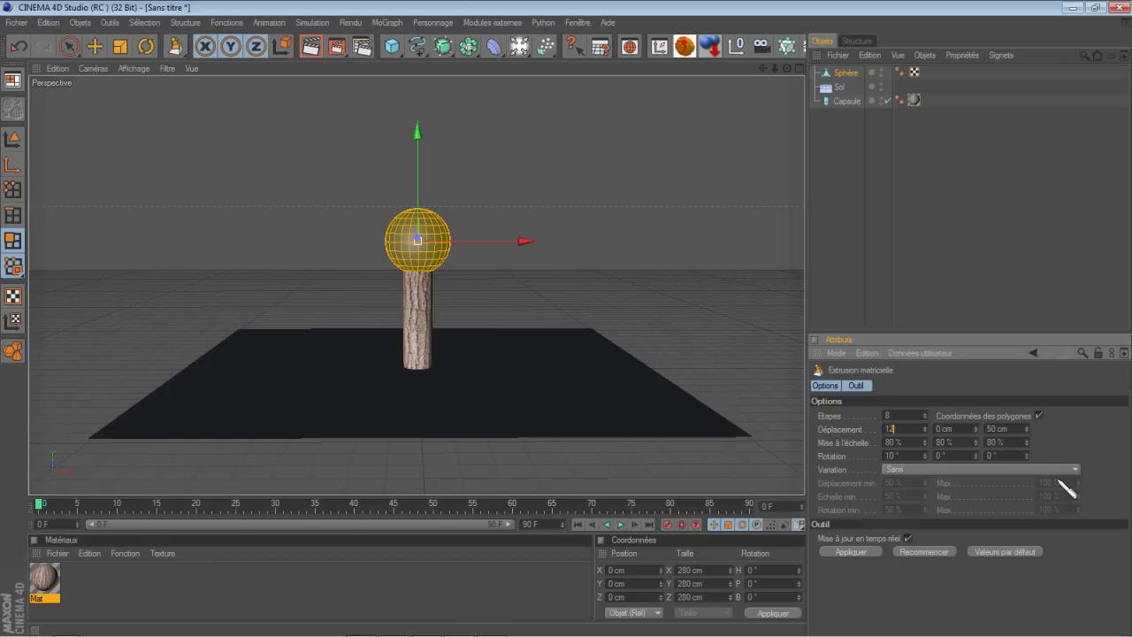
{"action": "key", "text": "Return"}
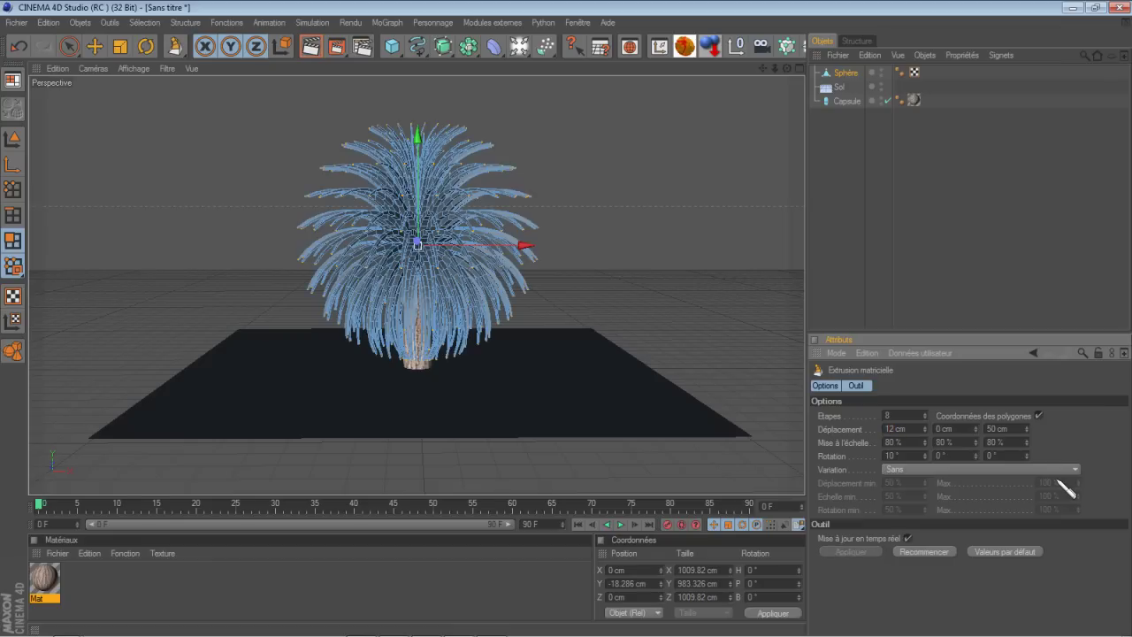
{"action": "left_click", "coordinate": [851, 258]}
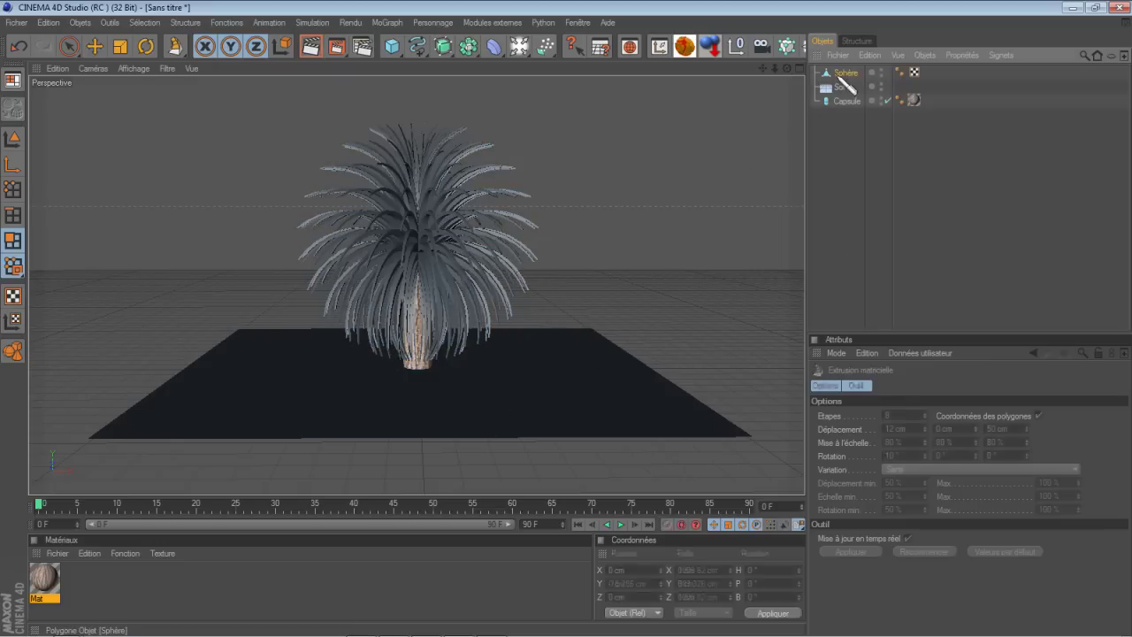
Step: In Model mode, raise the foliage to Y 719.278 cm above the trunk
{"action": "left_click", "coordinate": [421, 219]}
{"action": "left_click", "coordinate": [69, 46]}
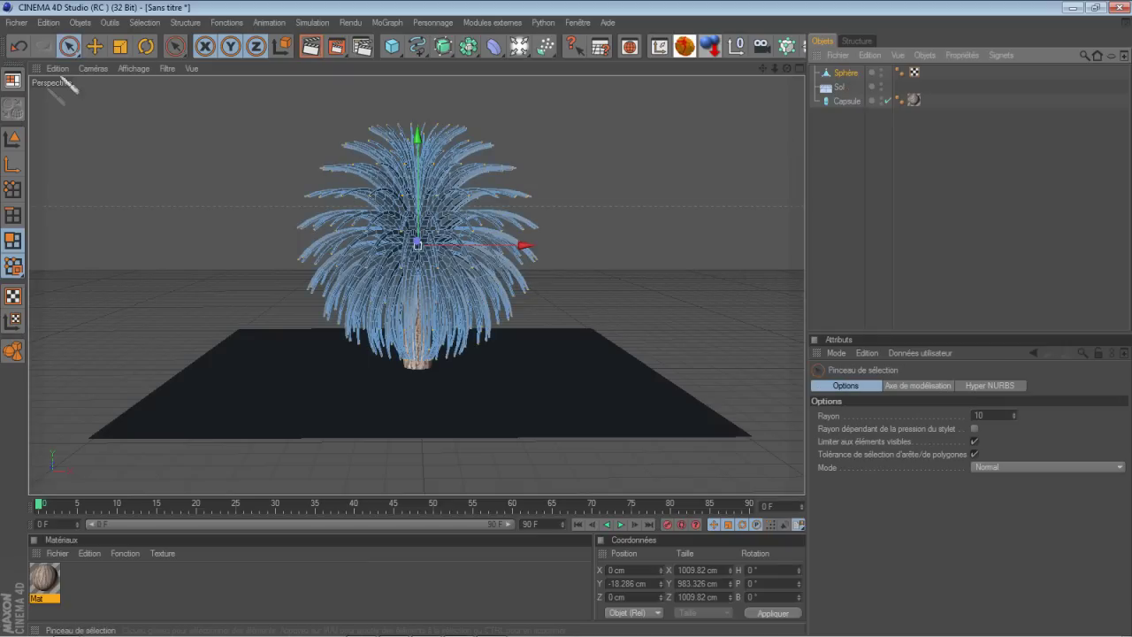
{"action": "left_click", "coordinate": [12, 138]}
{"action": "left_click_drag", "start_coordinate": [418, 168], "coordinate": [574, 329]}
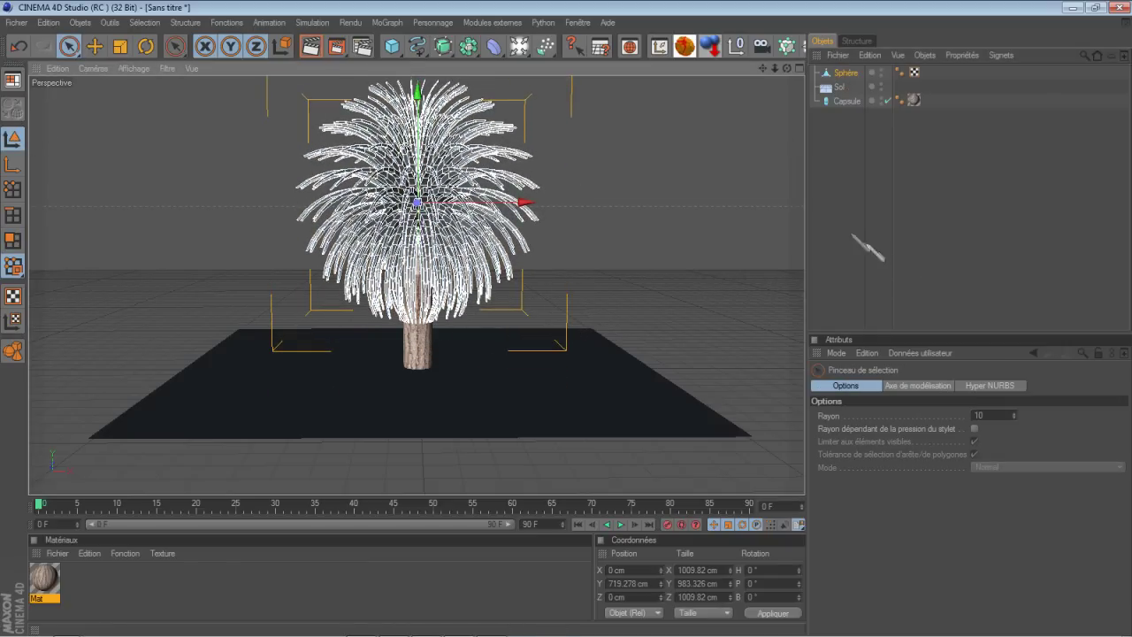
{"action": "left_click", "coordinate": [862, 238]}
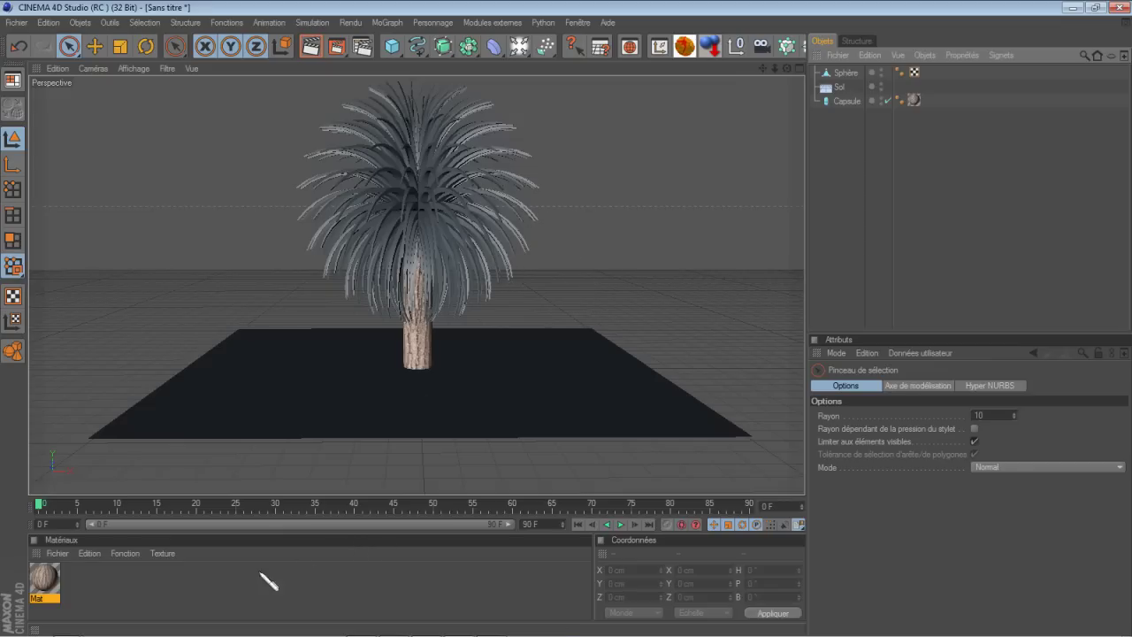
Step: Create a new material Mat.1 with specular off and a gradient as its colour texture
{"action": "double_click", "coordinate": [137, 601]}
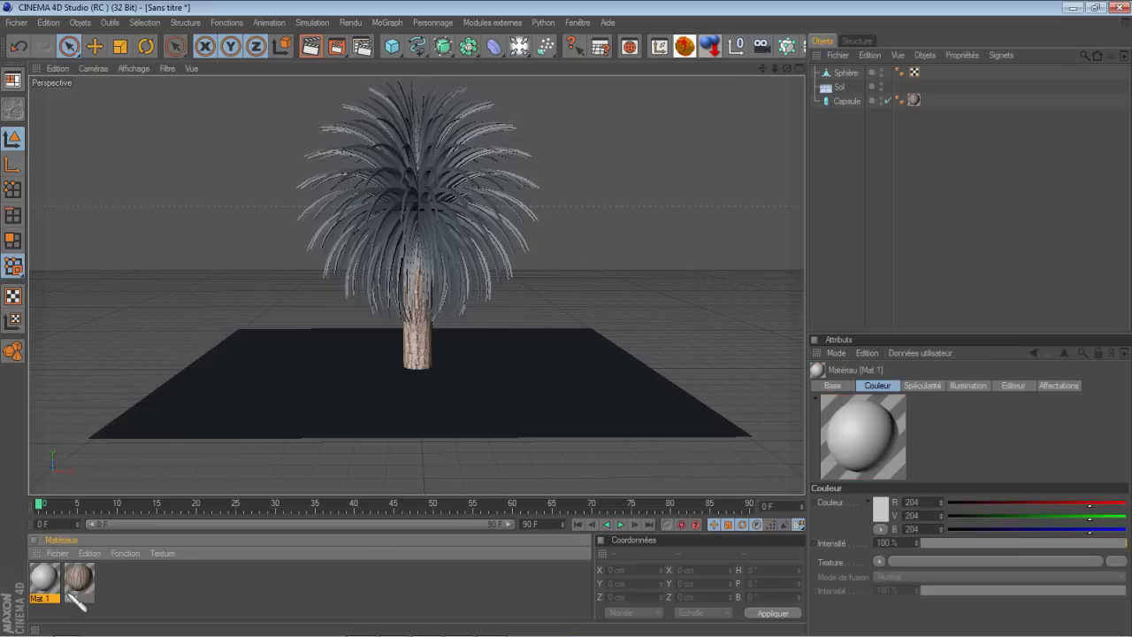
{"action": "double_click", "coordinate": [46, 579]}
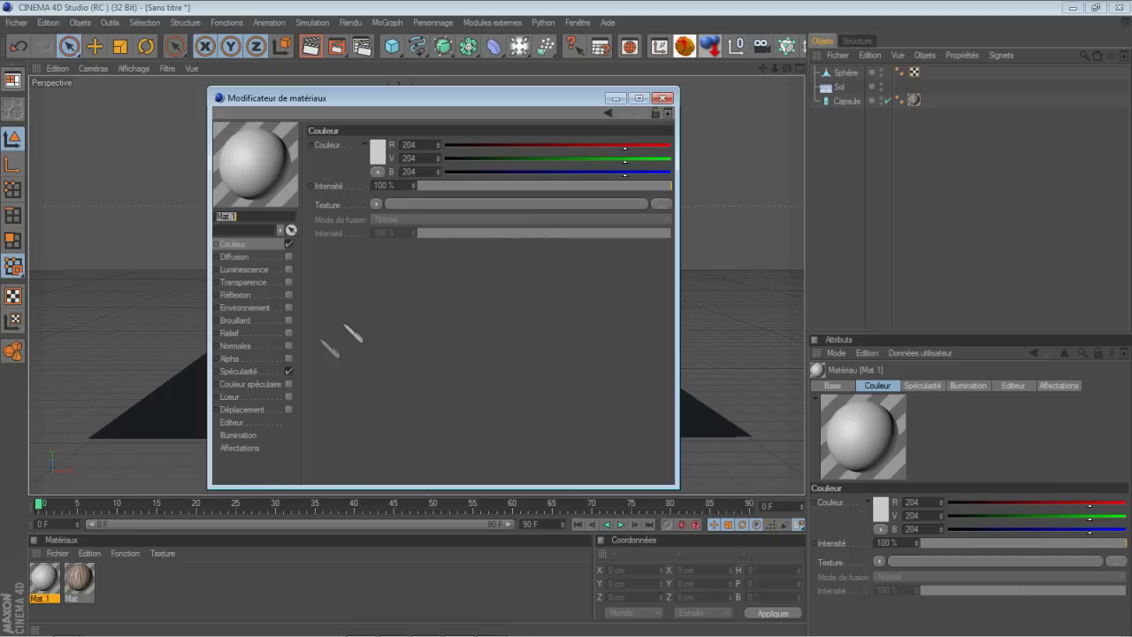
{"action": "left_click", "coordinate": [288, 371]}
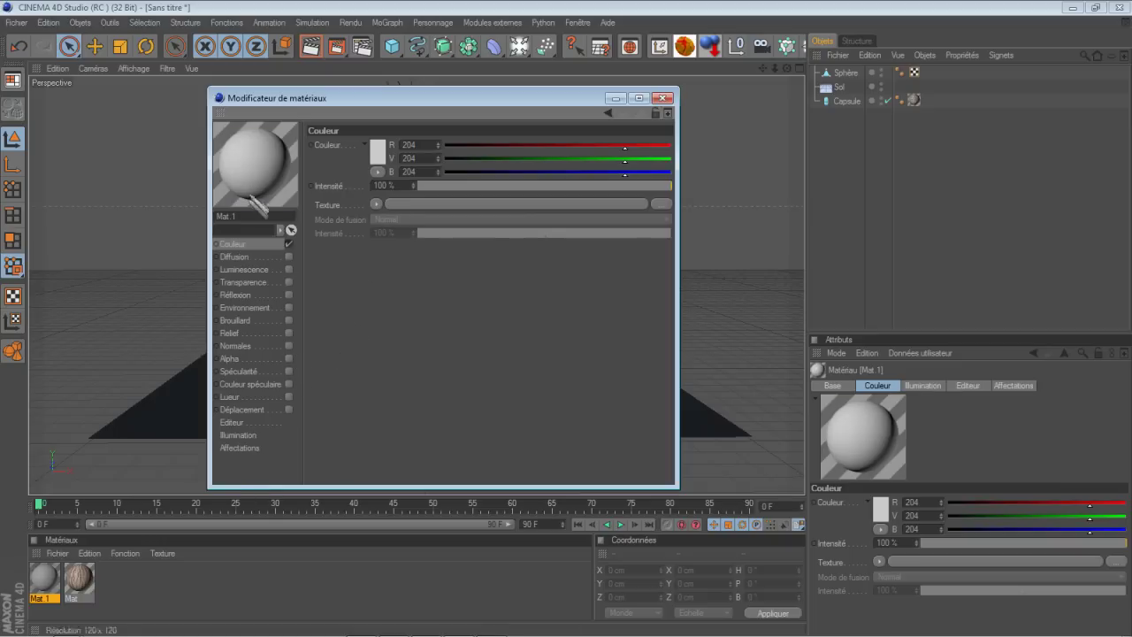
{"action": "left_click", "coordinate": [376, 204]}
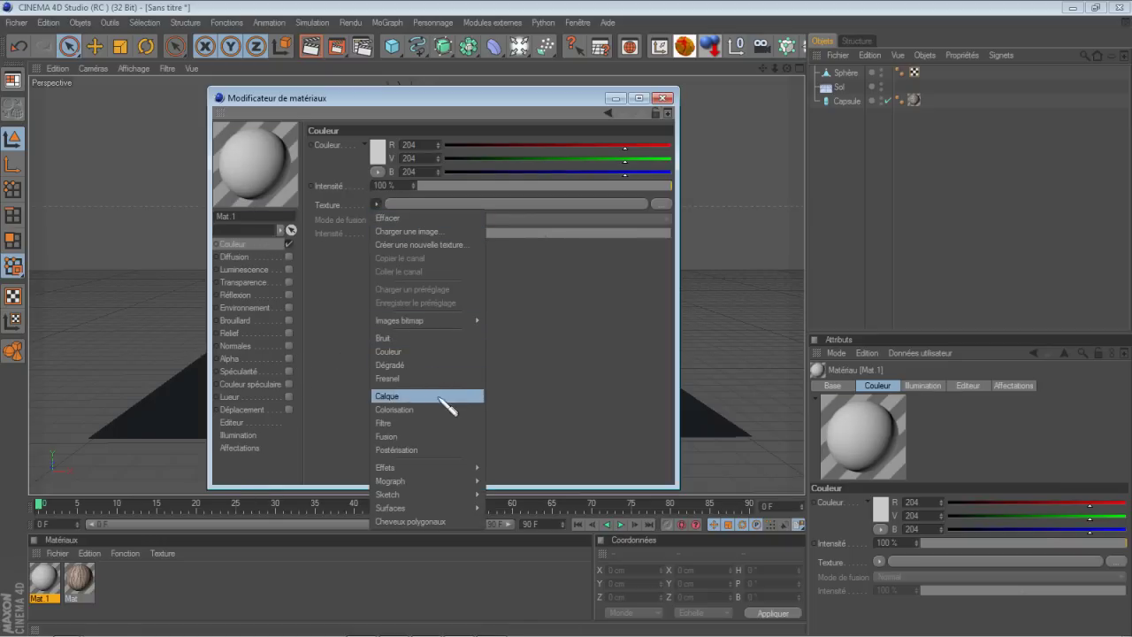
{"action": "left_click", "coordinate": [435, 365]}
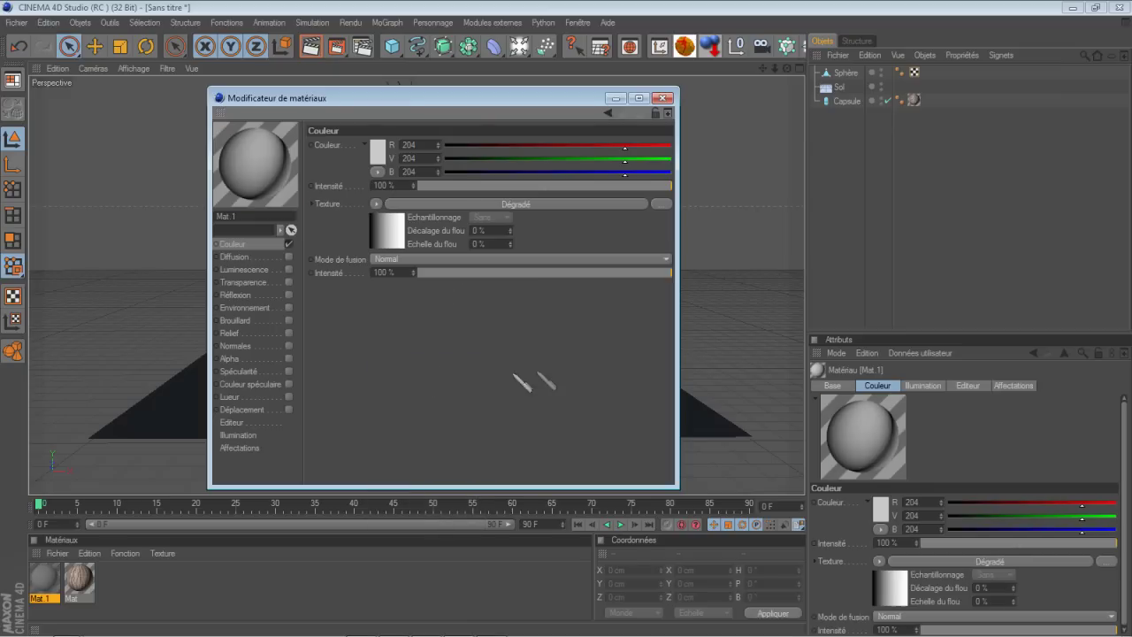
{"action": "left_click", "coordinate": [394, 235]}
Step: Recolour the gradient's ends to a muted mid-green and a light green
{"action": "double_click", "coordinate": [371, 253]}
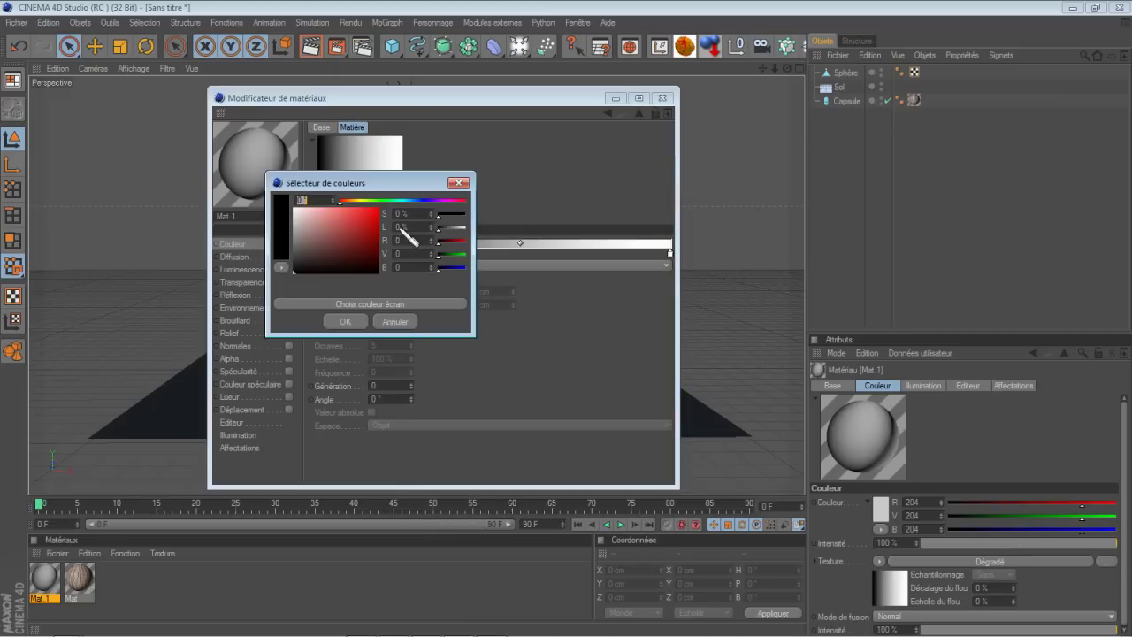
{"action": "left_click", "coordinate": [378, 200]}
{"action": "left_click_drag", "start_coordinate": [372, 256], "coordinate": [327, 243]}
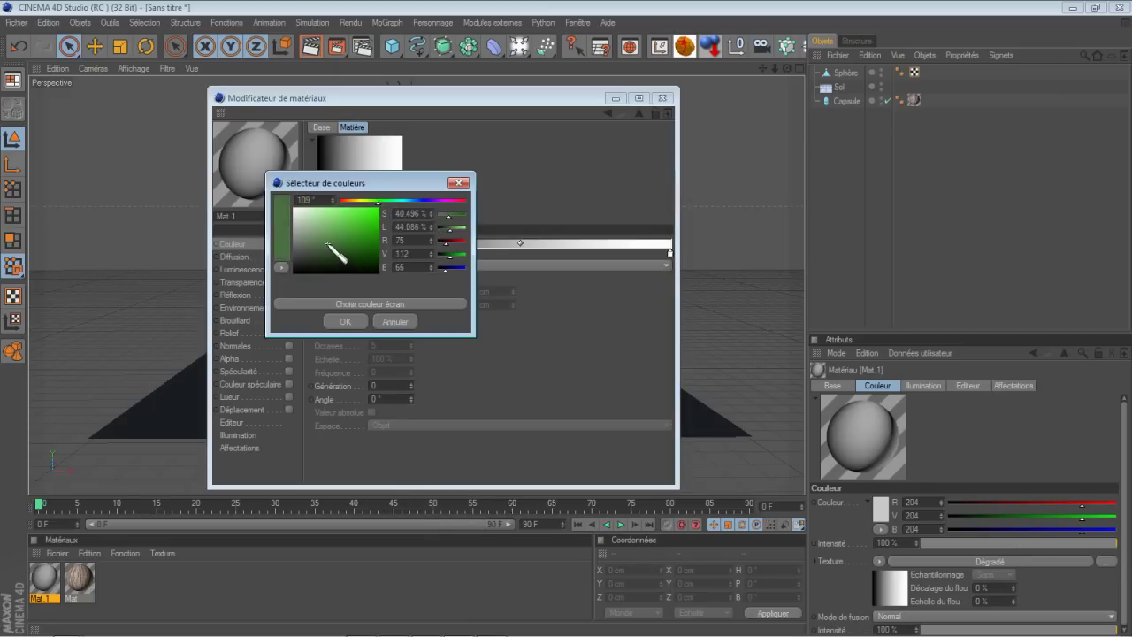
{"action": "left_click", "coordinate": [357, 317]}
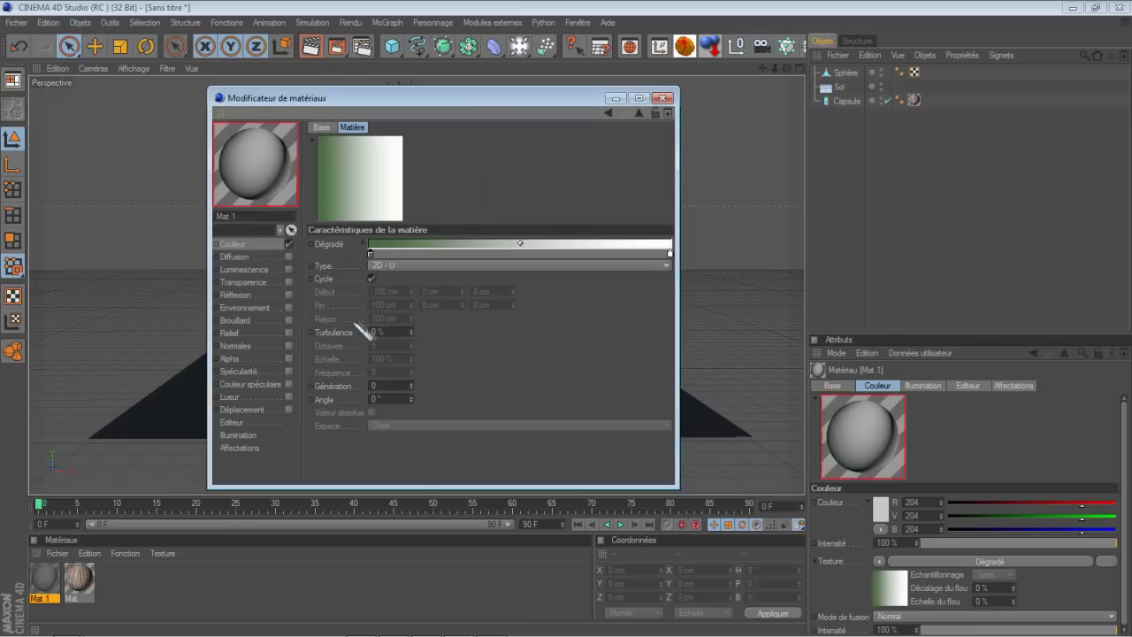
{"action": "double_click", "coordinate": [670, 253]}
{"action": "left_click", "coordinate": [677, 199]}
{"action": "left_click_drag", "start_coordinate": [657, 228], "coordinate": [627, 235]}
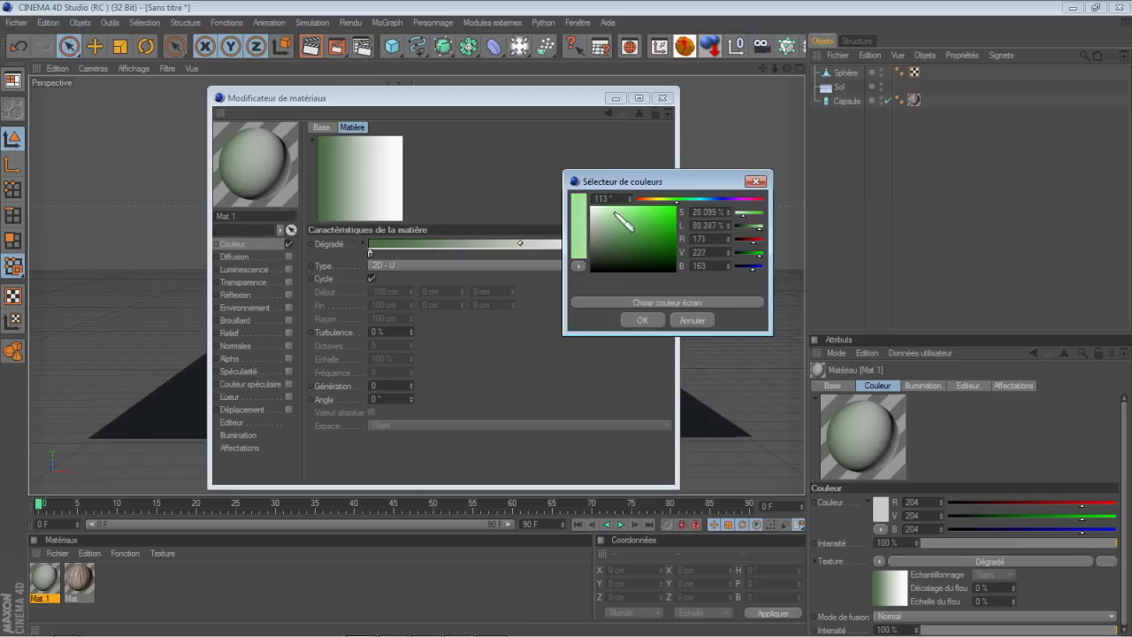
{"action": "left_click", "coordinate": [637, 320]}
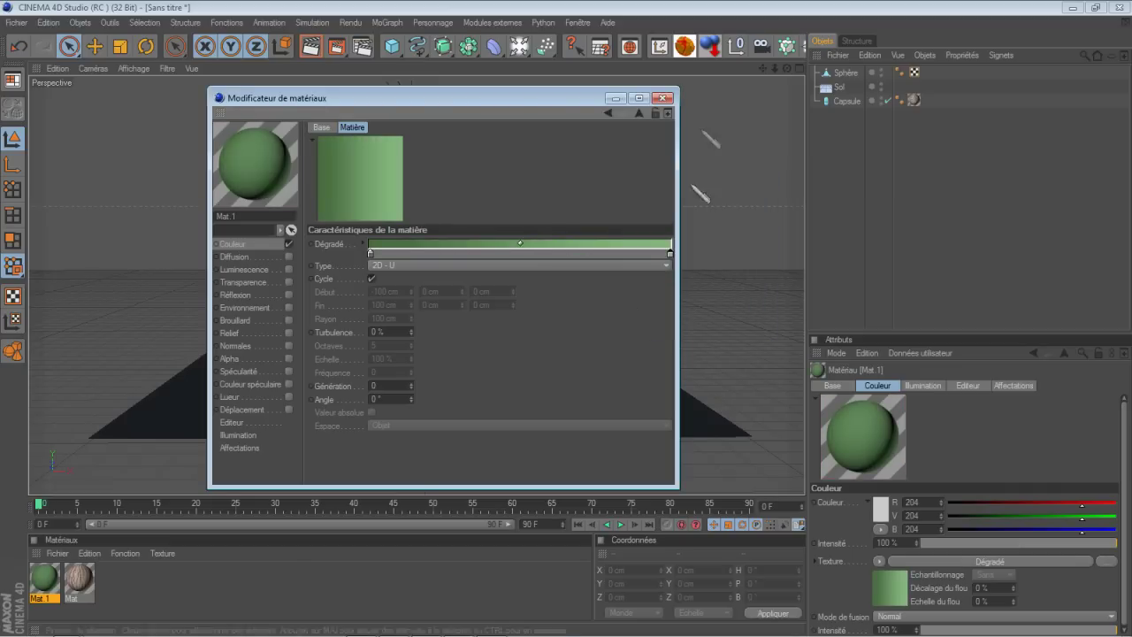
Step: Apply Mat.1 to the Sphère foliage and add a Lumière light to the scene
{"action": "left_click", "coordinate": [665, 98]}
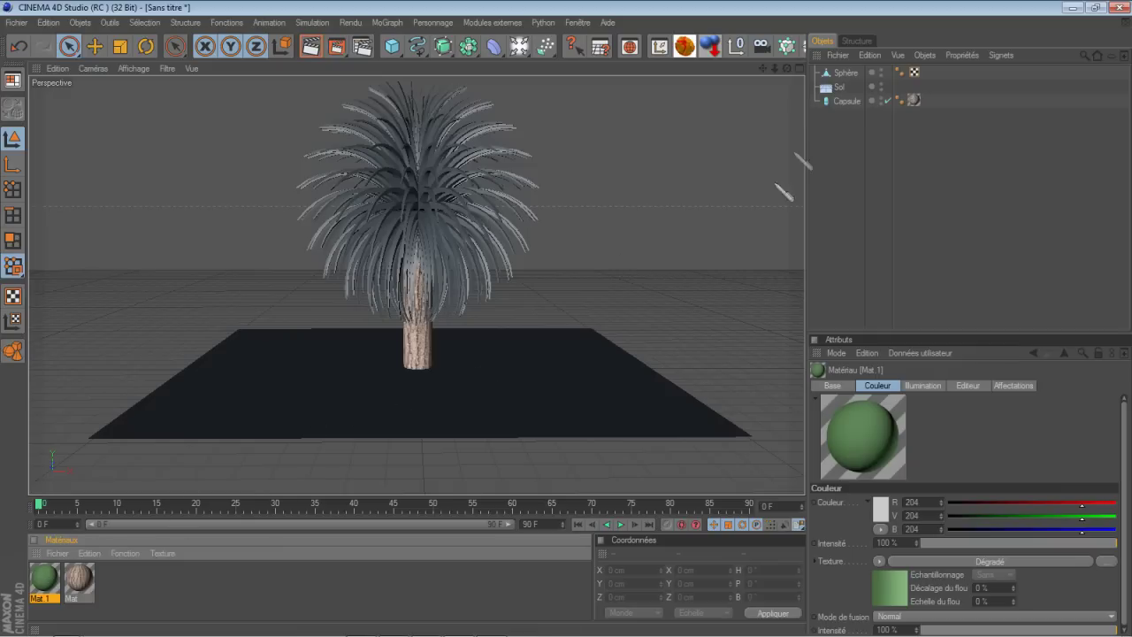
{"action": "left_click_drag", "start_coordinate": [848, 77], "coordinate": [847, 75]}
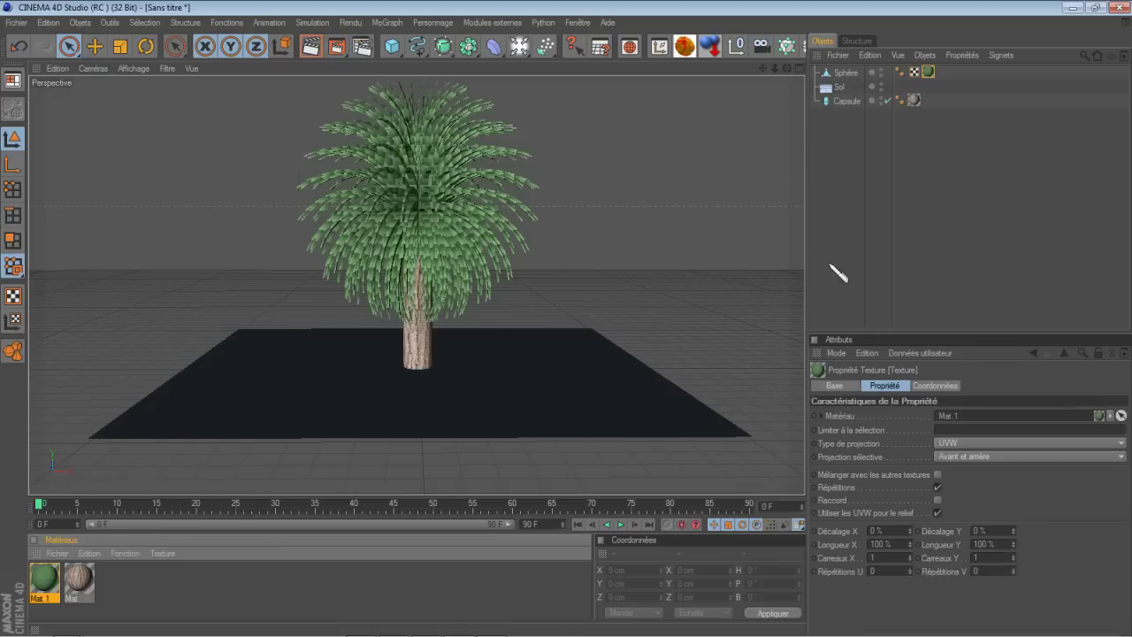
{"action": "left_click", "coordinate": [520, 47]}
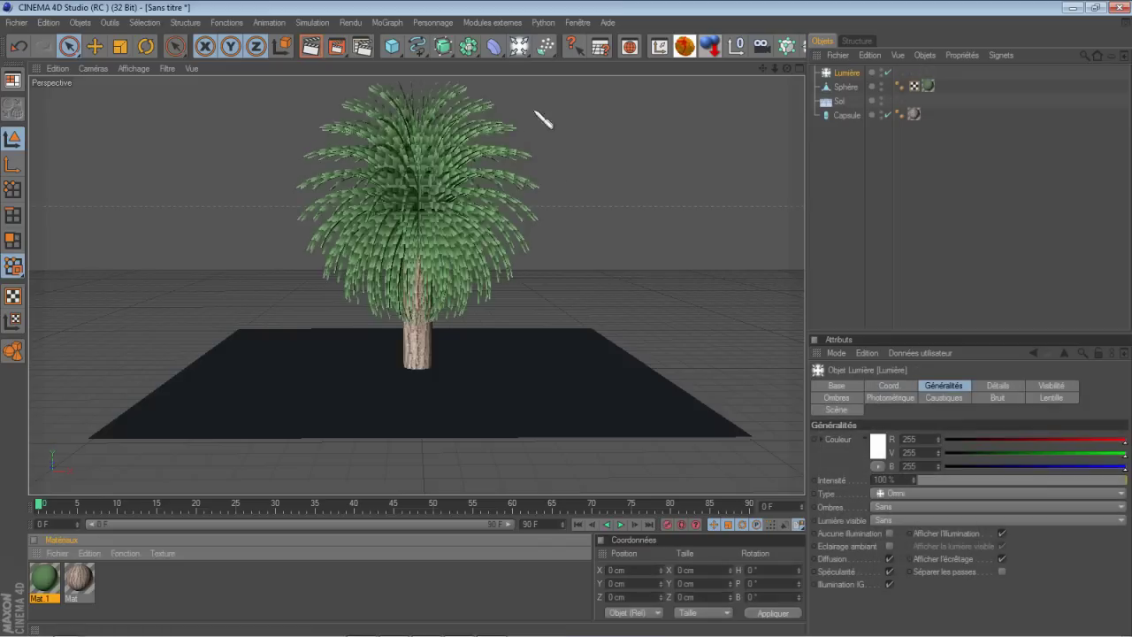
Step: Position the Lumière high above and in front of the tree, then preview-render the lit scene
{"action": "left_click_drag", "start_coordinate": [574, 327], "coordinate": [575, 324]}
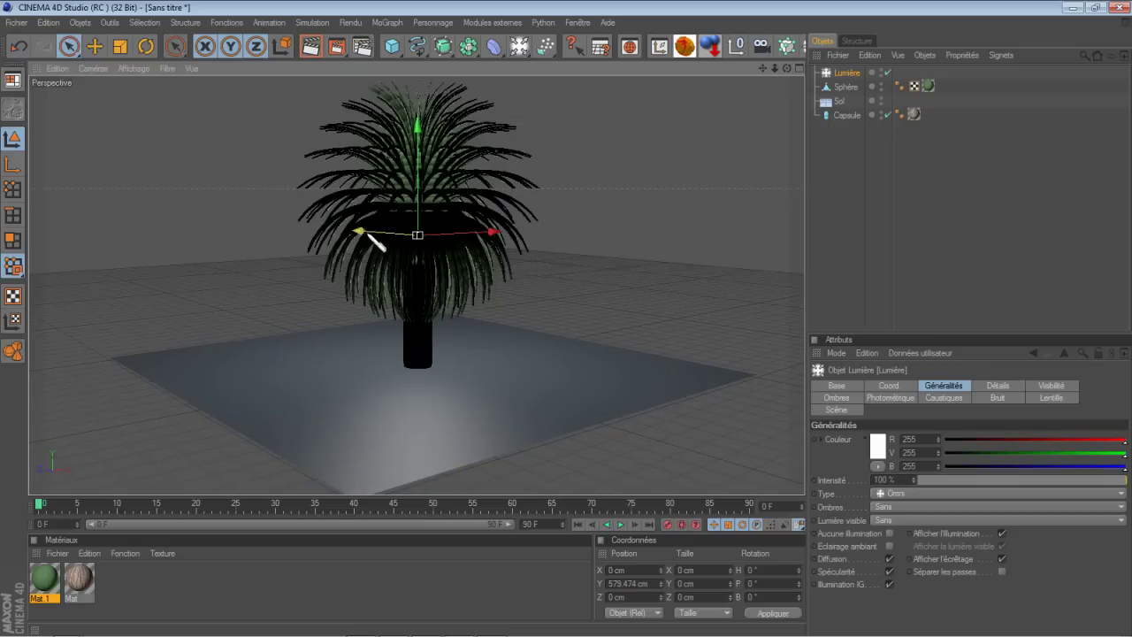
{"action": "left_click_drag", "start_coordinate": [366, 235], "coordinate": [566, 322]}
{"action": "left_click_drag", "start_coordinate": [699, 152], "coordinate": [698, 88]}
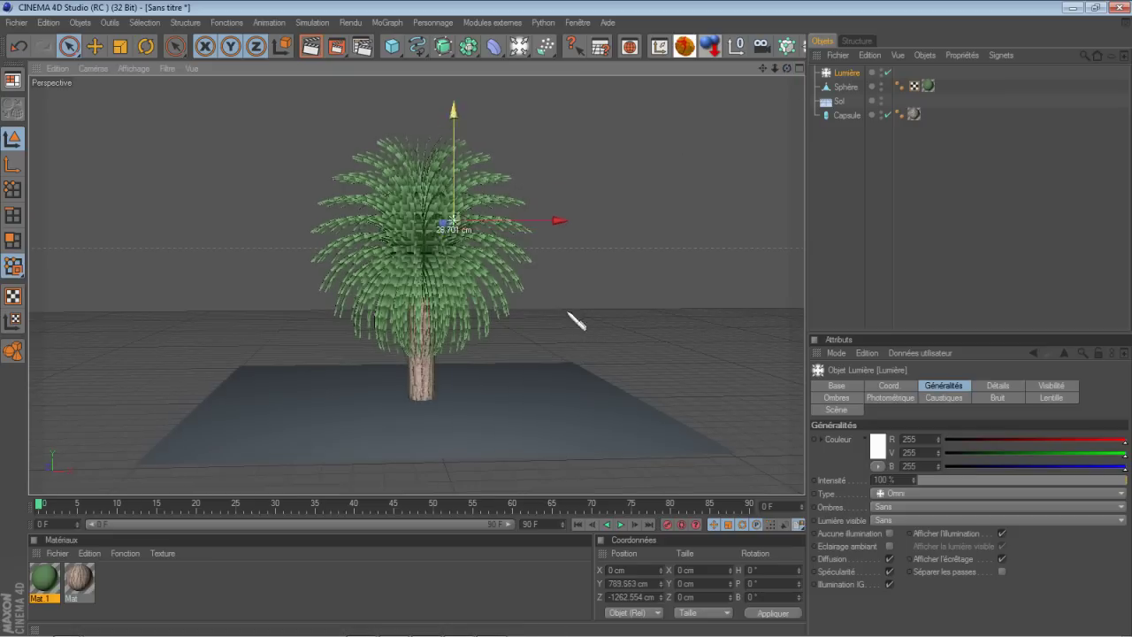
{"action": "left_click", "coordinate": [311, 46]}
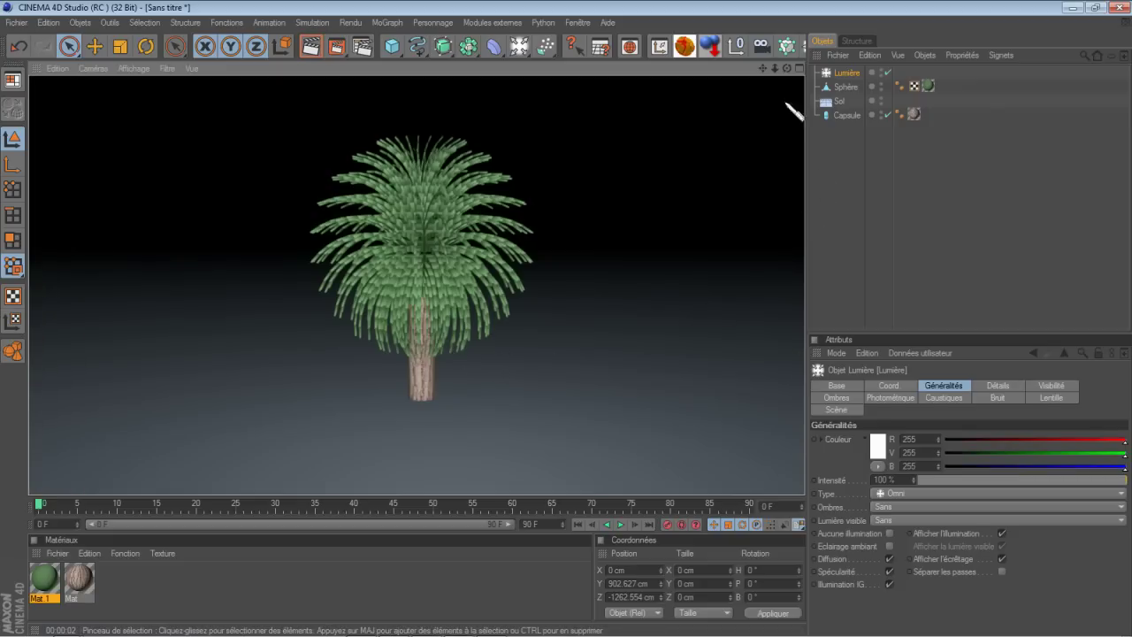
{"action": "left_click", "coordinate": [793, 86]}
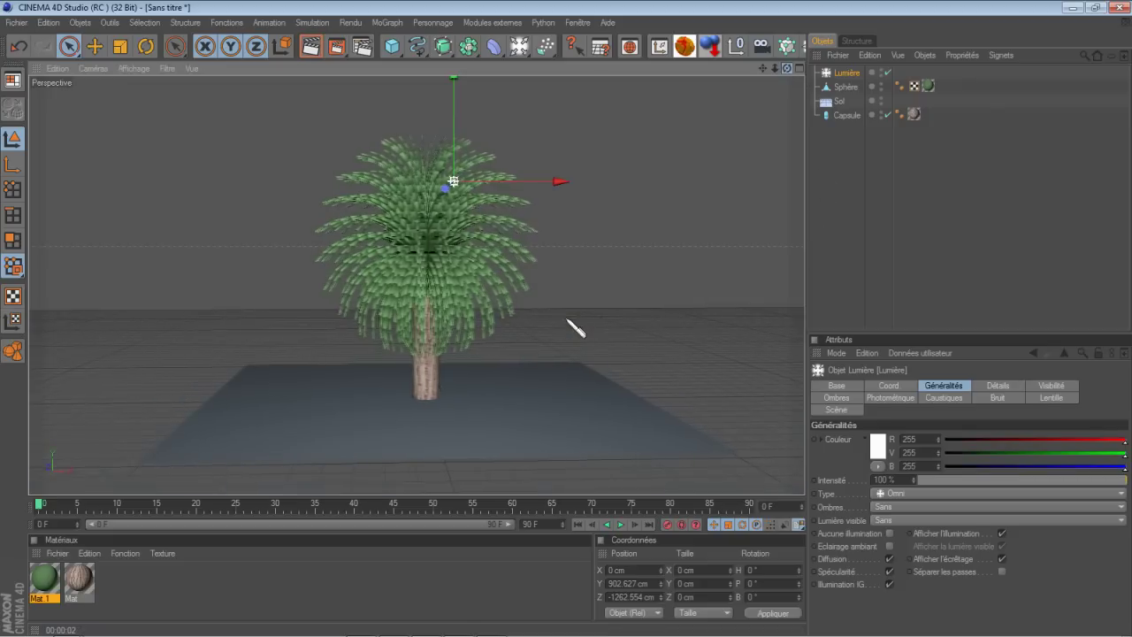
Step: Select the Capsule trunk and convert it into an editable polygon object
{"action": "left_click", "coordinate": [828, 162]}
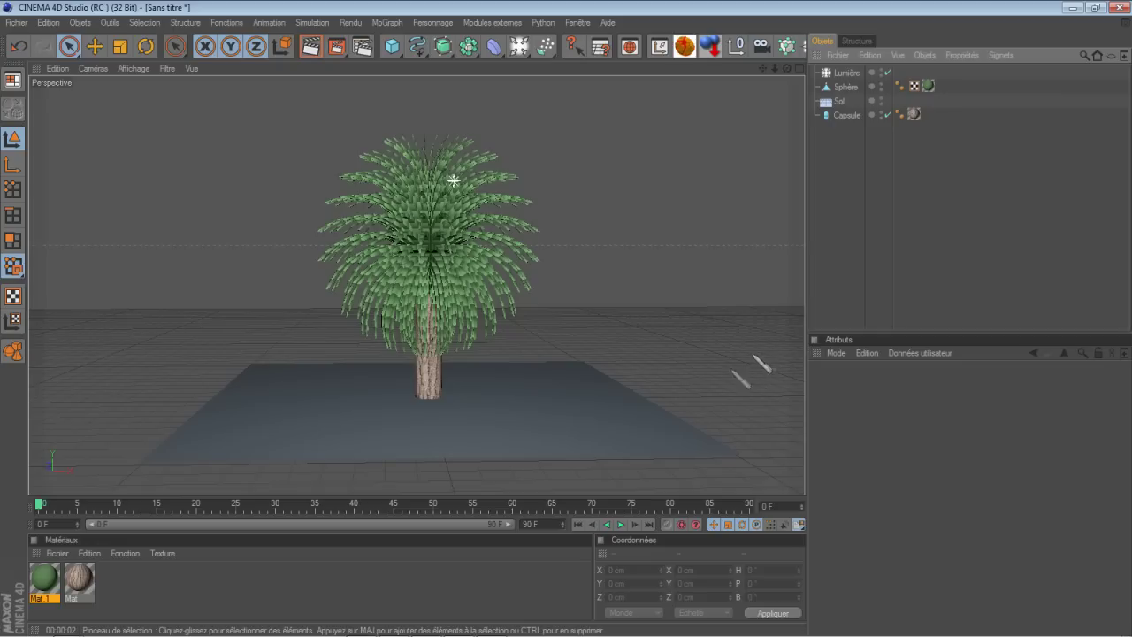
{"action": "left_click", "coordinate": [669, 455]}
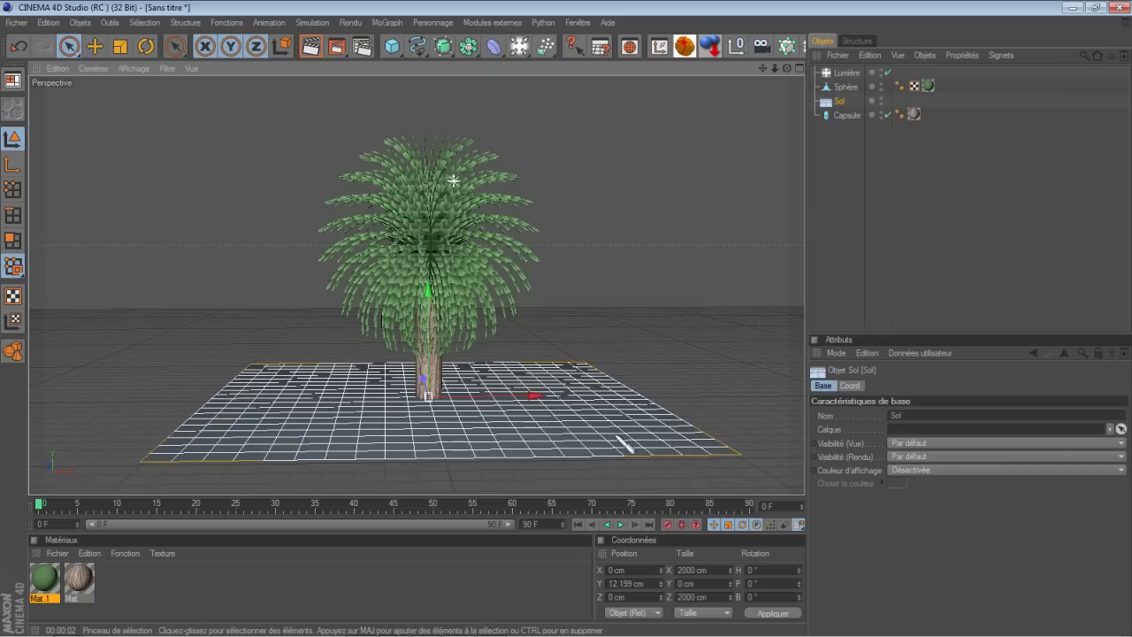
{"action": "left_click", "coordinate": [835, 270]}
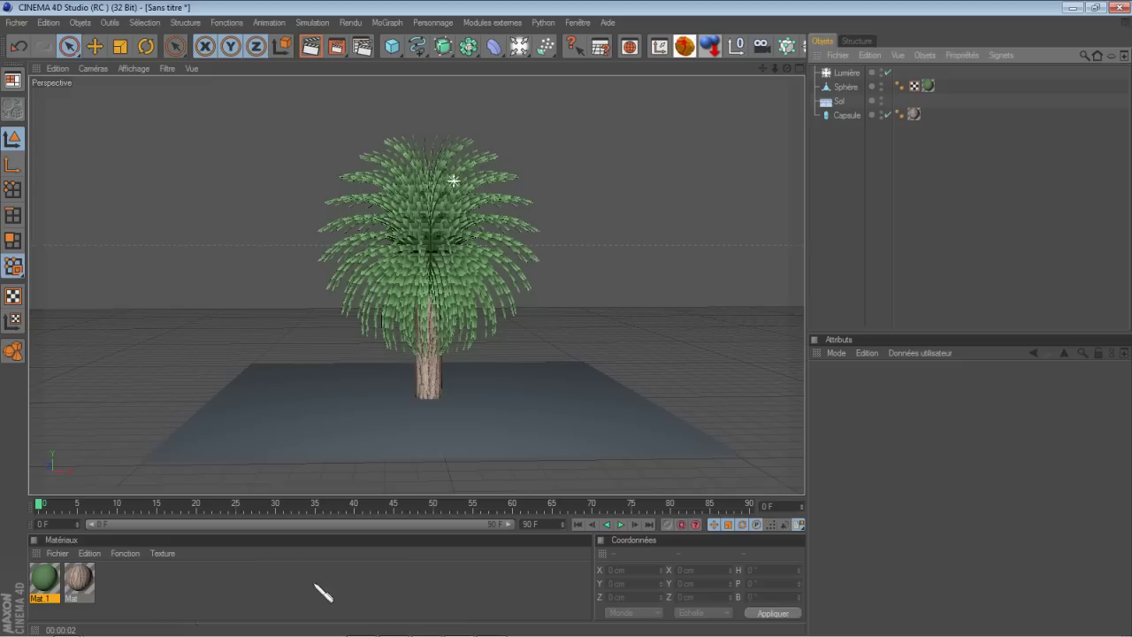
{"action": "left_click", "coordinate": [440, 390]}
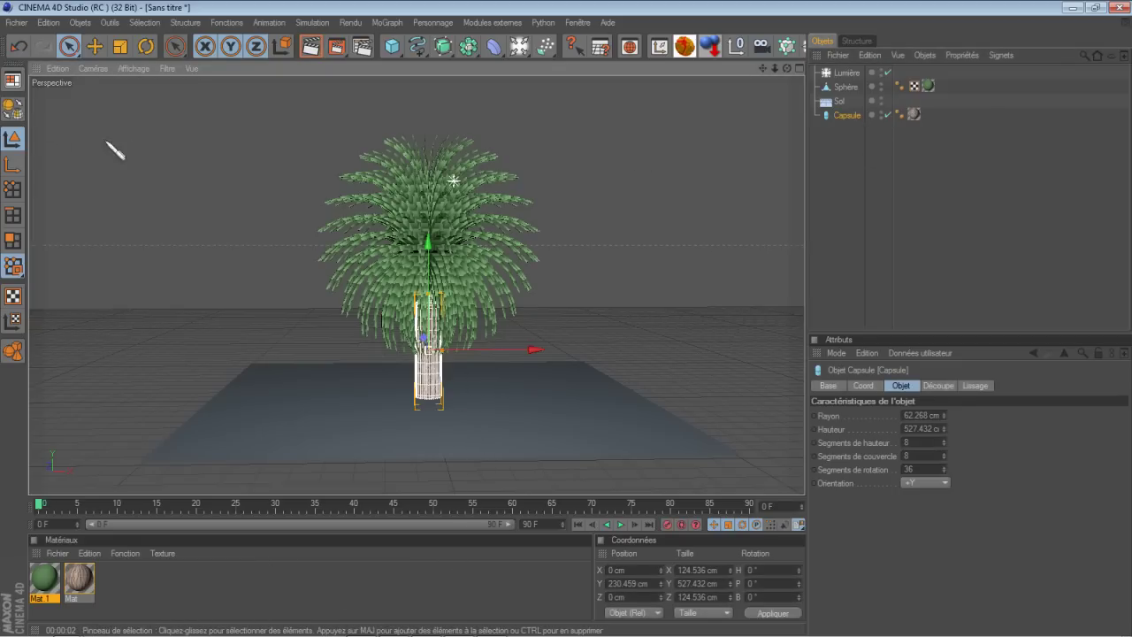
{"action": "left_click", "coordinate": [14, 109]}
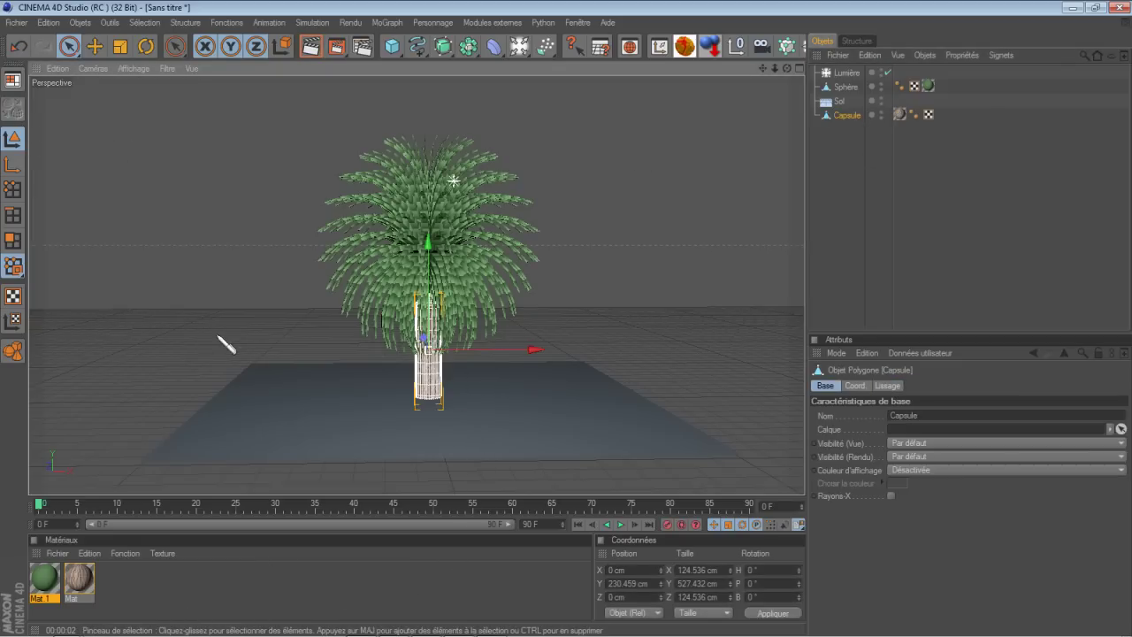
Step: In Polygons mode, loop-select the ring of polygons at the trunk's base
{"action": "left_click", "coordinate": [15, 240]}
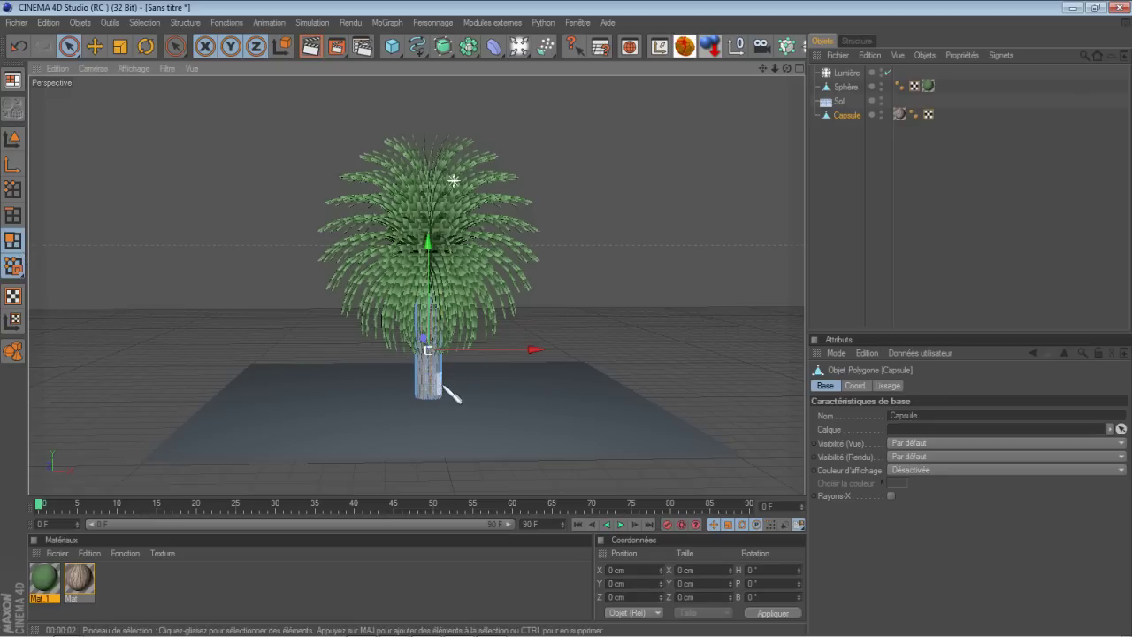
{"action": "mouse_move", "coordinate": [449, 388]}
{"action": "left_mouse_down"}
{"action": "mouse_move", "coordinate": [435, 382]}
{"action": "mouse_move", "coordinate": [386, 433]}
{"action": "left_mouse_up"}
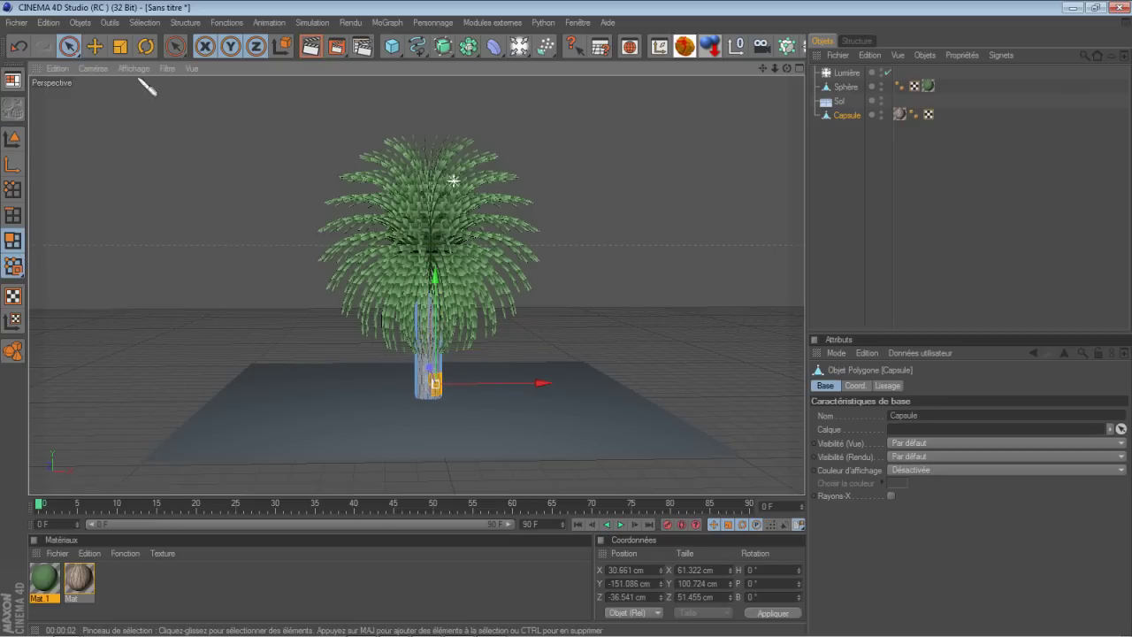
{"action": "left_click", "coordinate": [81, 22]}
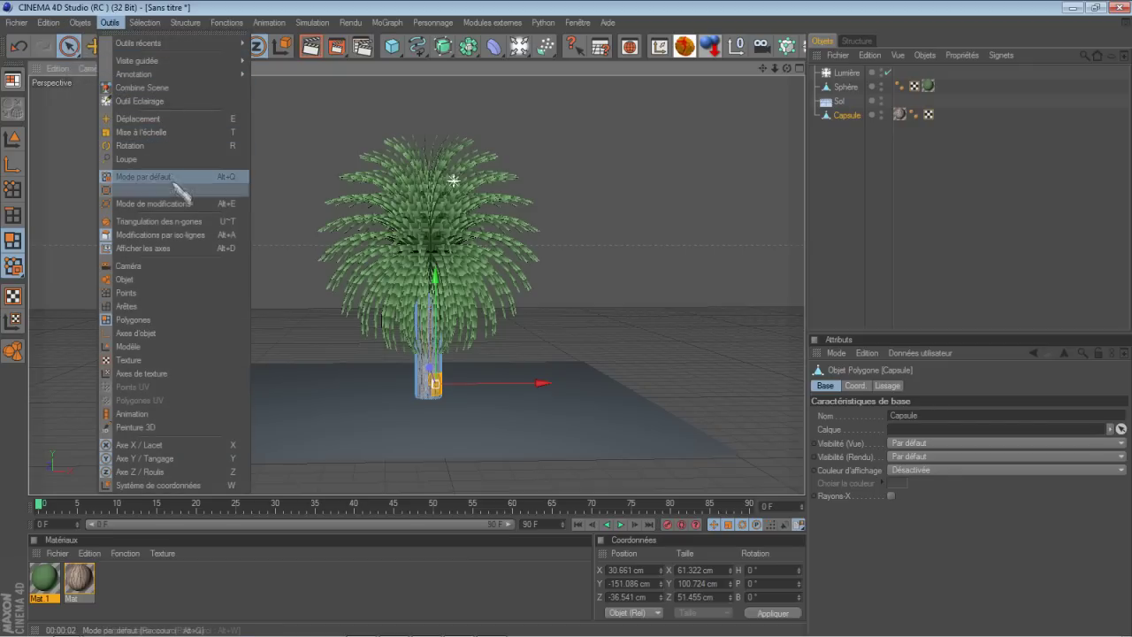
{"action": "left_click", "coordinate": [188, 203]}
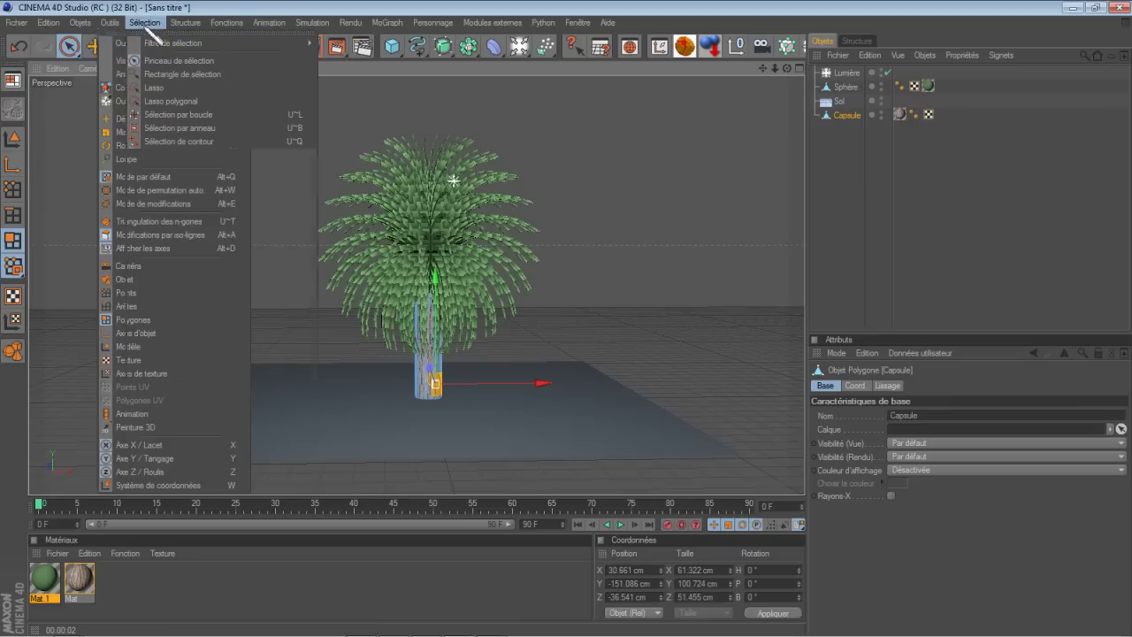
{"action": "left_click", "coordinate": [227, 114]}
{"action": "left_click", "coordinate": [429, 389]}
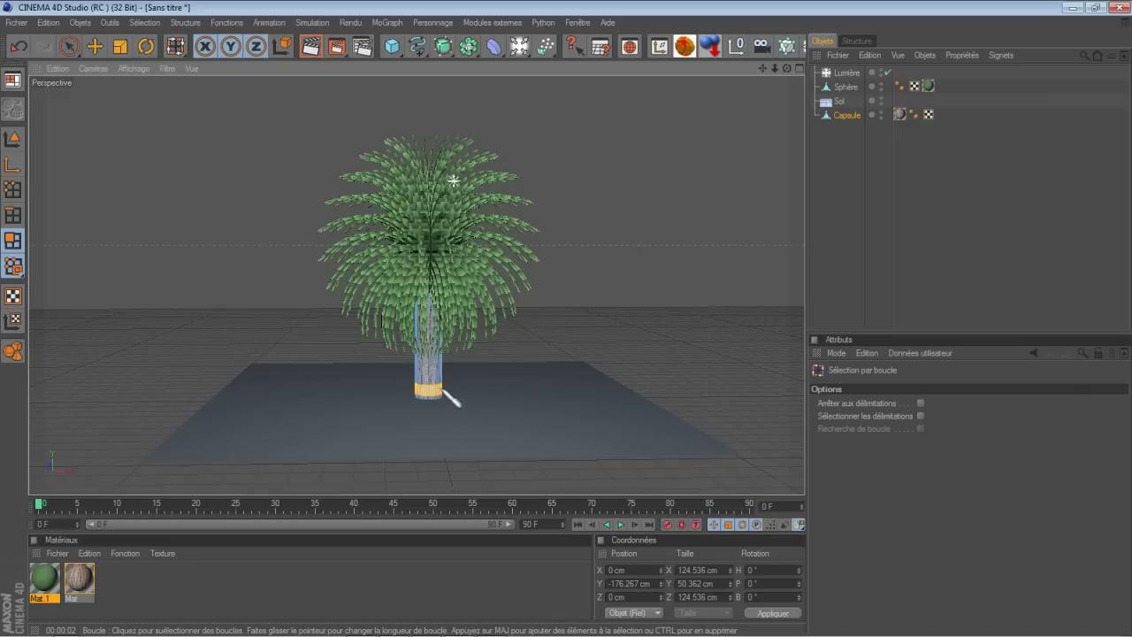
Step: Extrude the base ring outward to flare the trunk, then return to object mode
{"action": "right_click", "coordinate": [440, 390]}
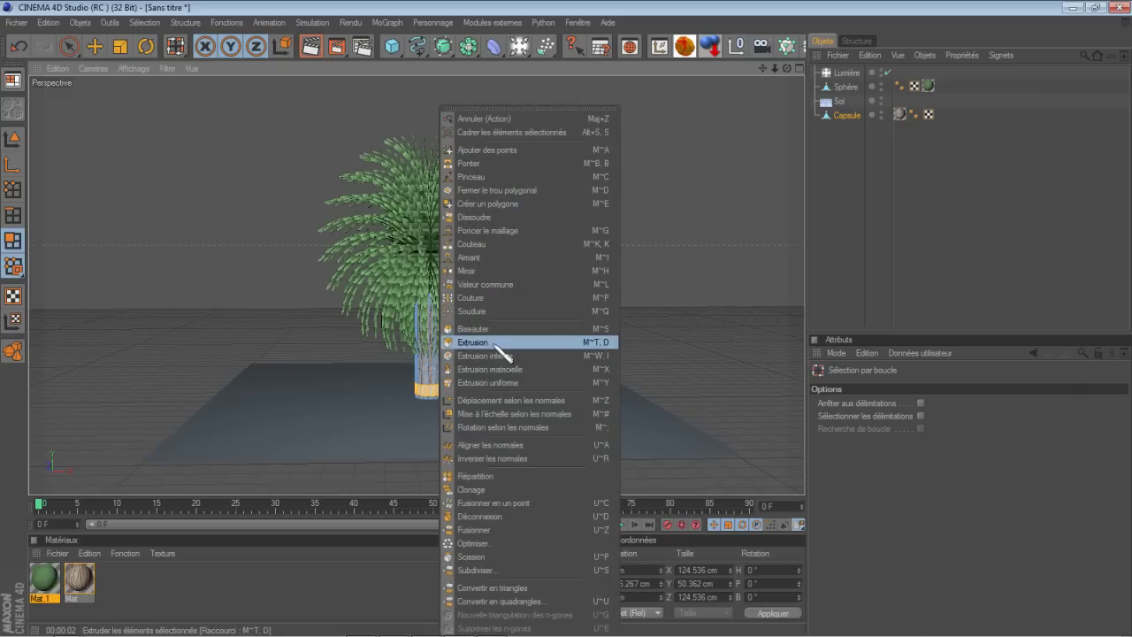
{"action": "left_click", "coordinate": [497, 335]}
{"action": "left_click_drag", "start_coordinate": [437, 391], "coordinate": [467, 387]}
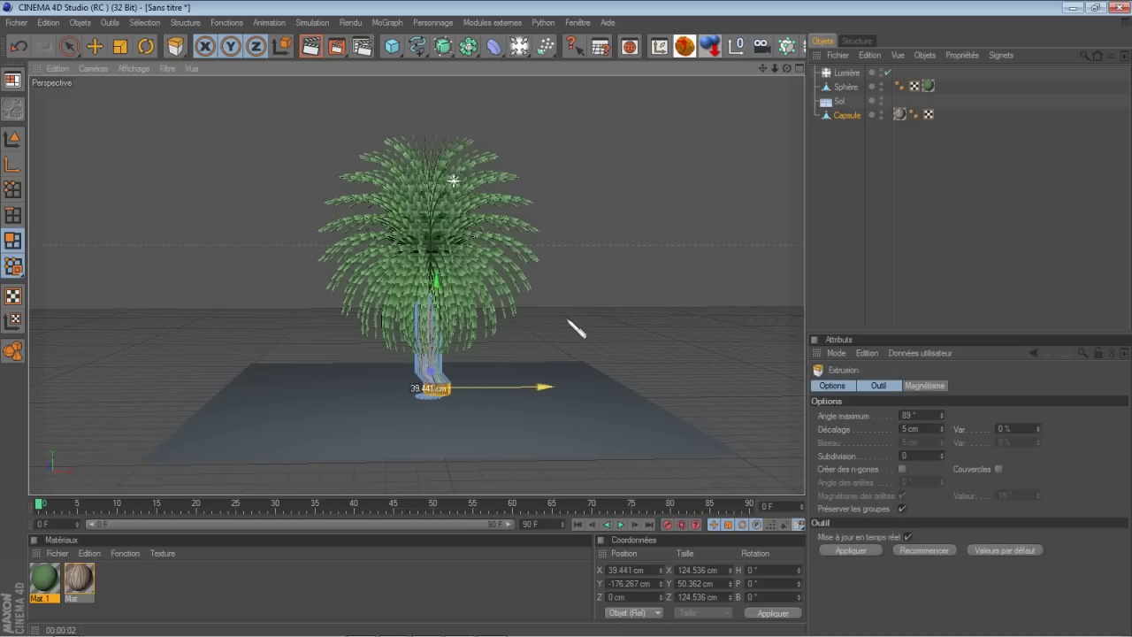
{"action": "left_click_drag", "start_coordinate": [451, 397], "coordinate": [576, 326]}
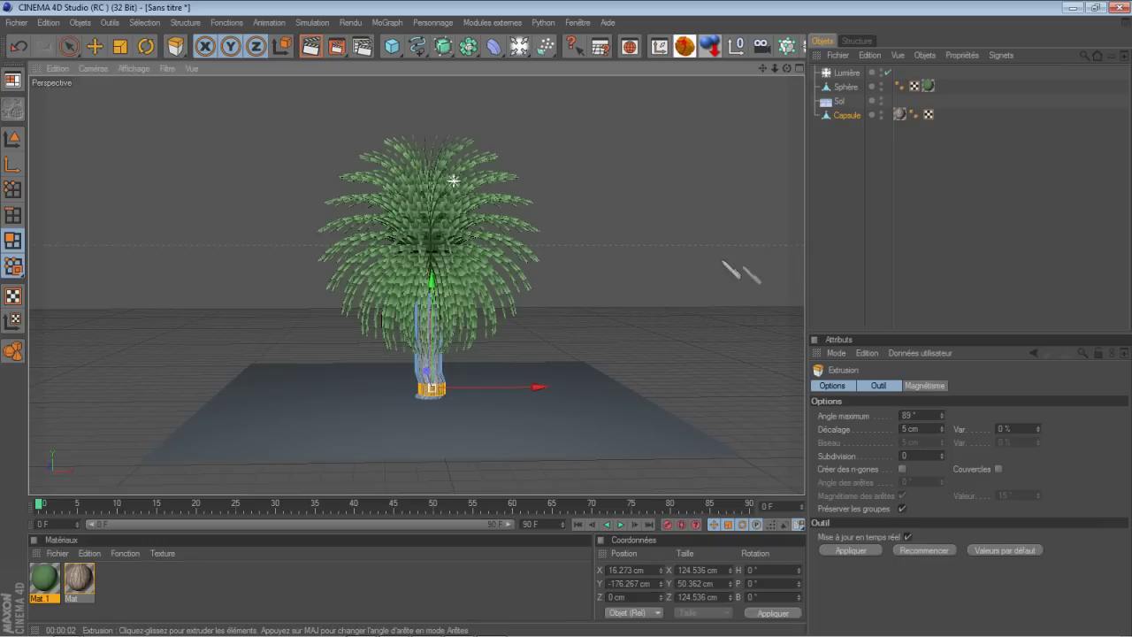
{"action": "left_click", "coordinate": [851, 253]}
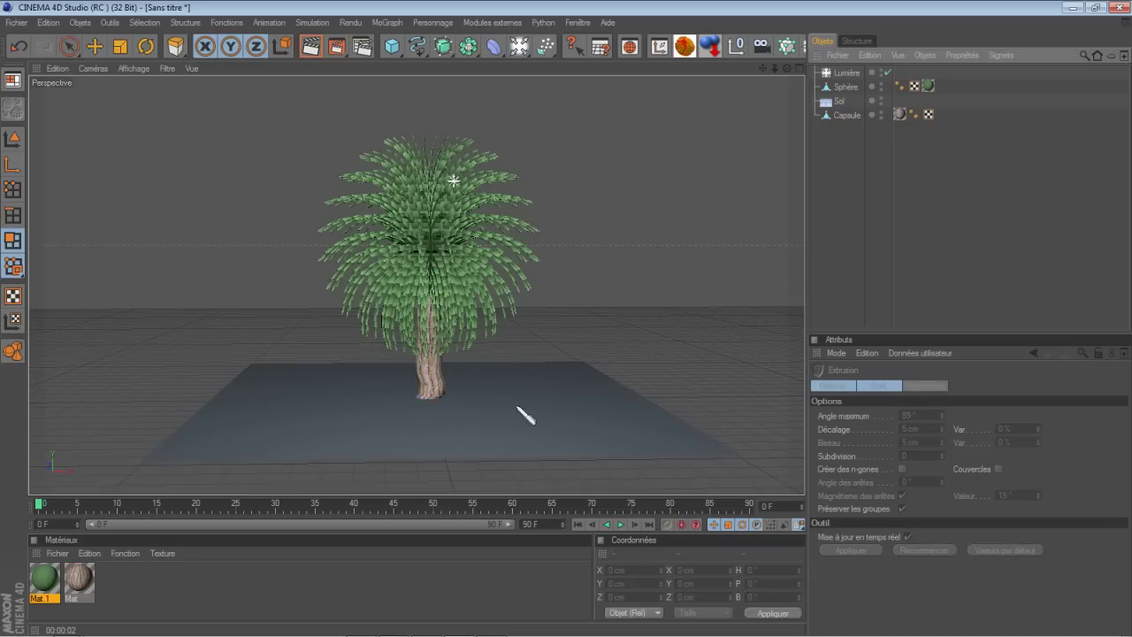
{"action": "left_click", "coordinate": [69, 46]}
{"action": "left_click", "coordinate": [13, 139]}
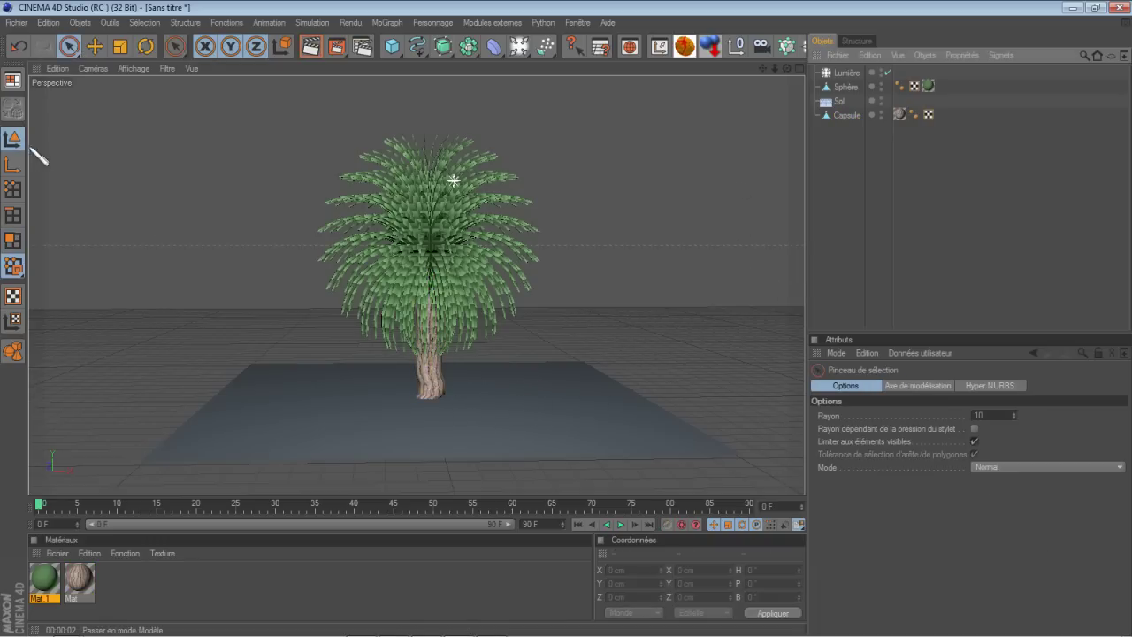